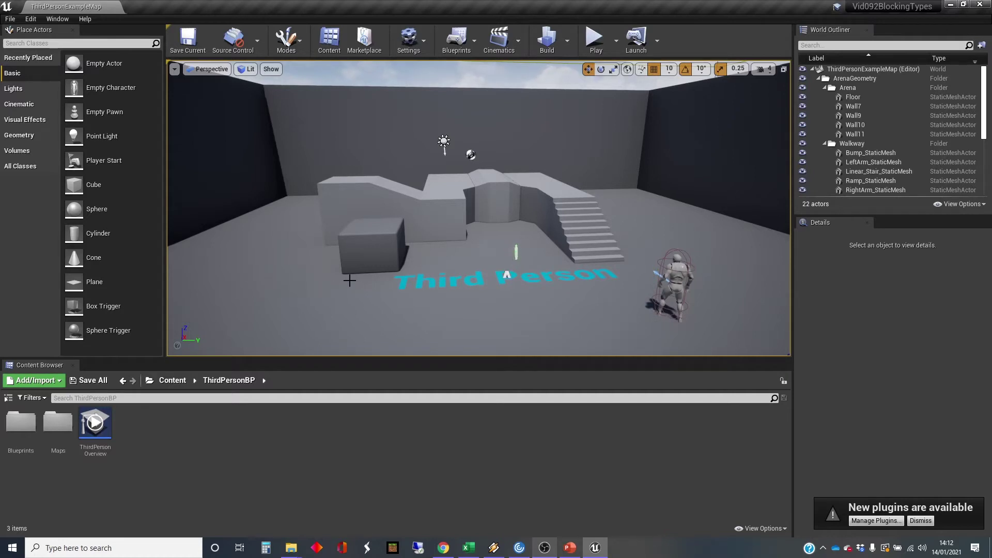
Show the Content folder and place a basic Sphere above the cube at about X -340, Y -450, Z 430.
click(172, 380)
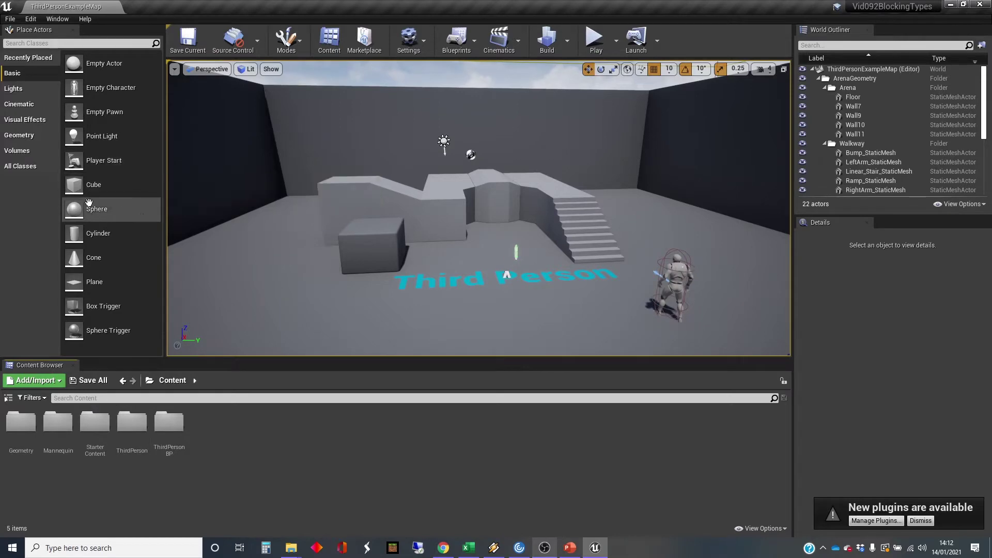
drag(124, 209, 360, 187)
right_drag(359, 187, 228, 178)
drag(384, 254, 470, 257)
right_drag(487, 303, 610, 325)
right_drag(523, 301, 563, 301)
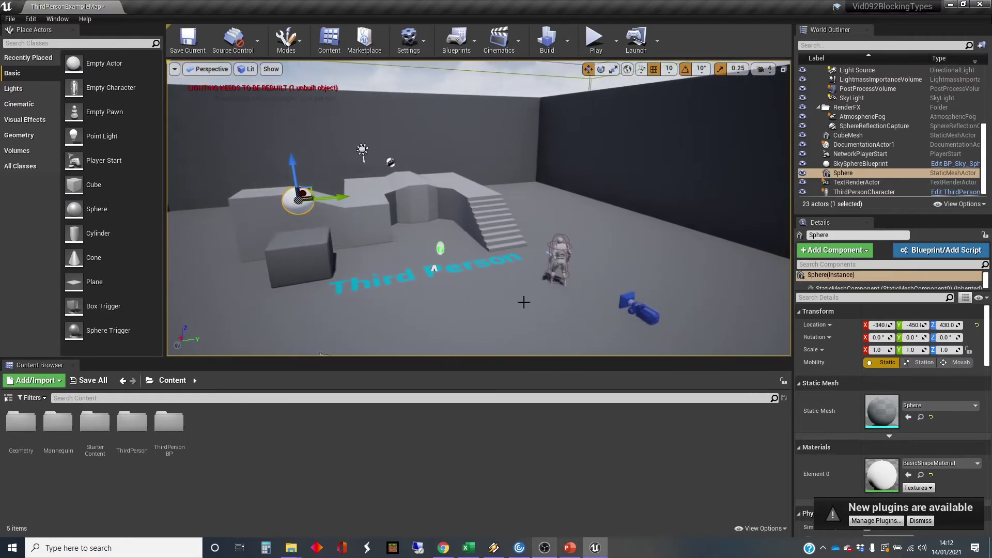
Move the third-person character in front of the cube, to about X -940, Y -400.
click(565, 255)
click(550, 250)
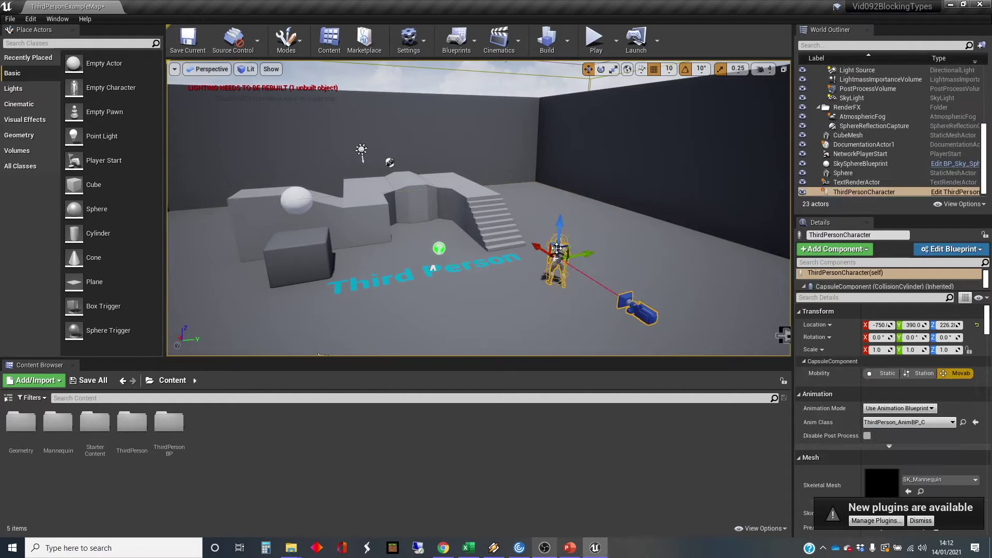
drag(581, 253, 350, 283)
key(f)
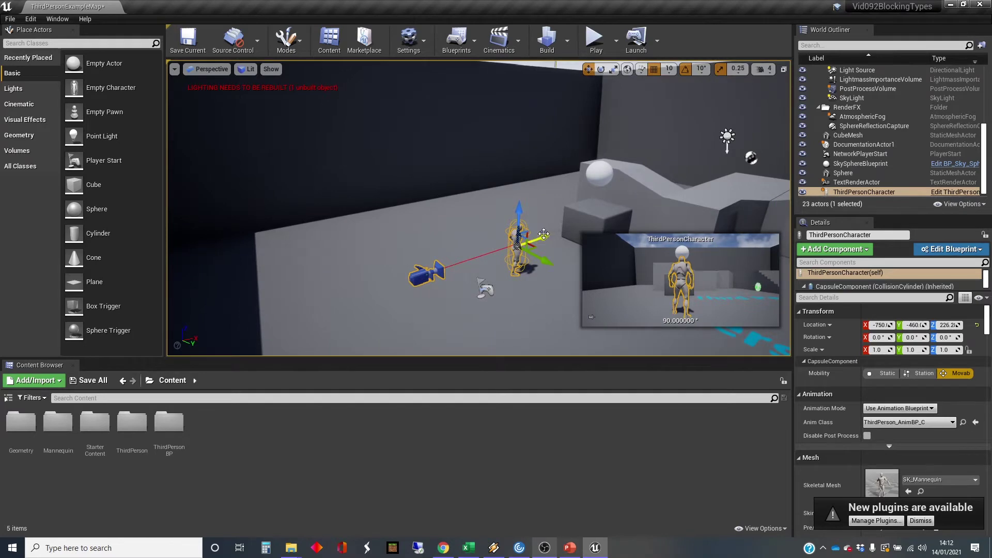
drag(547, 236, 641, 243)
alt+drag(495, 223, 505, 223)
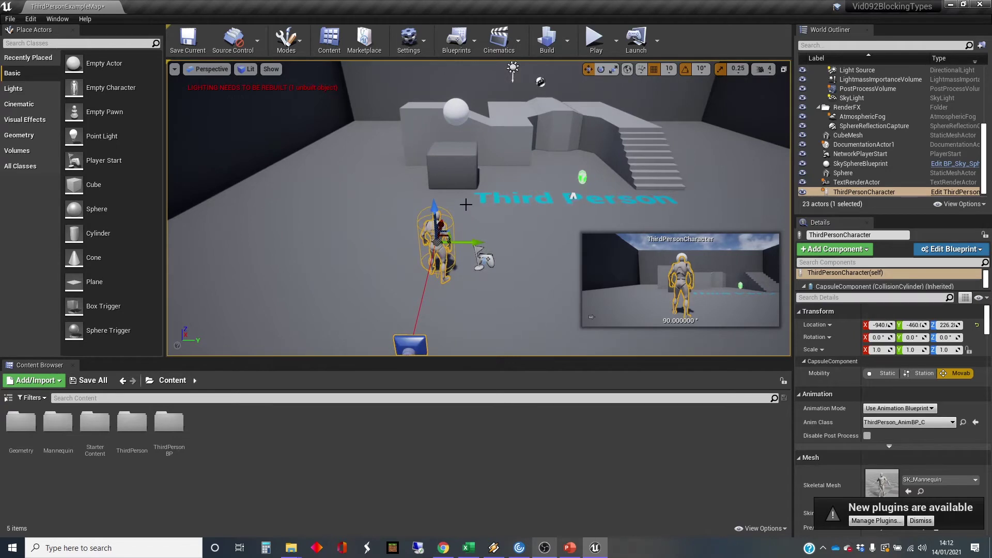
drag(468, 242, 494, 247)
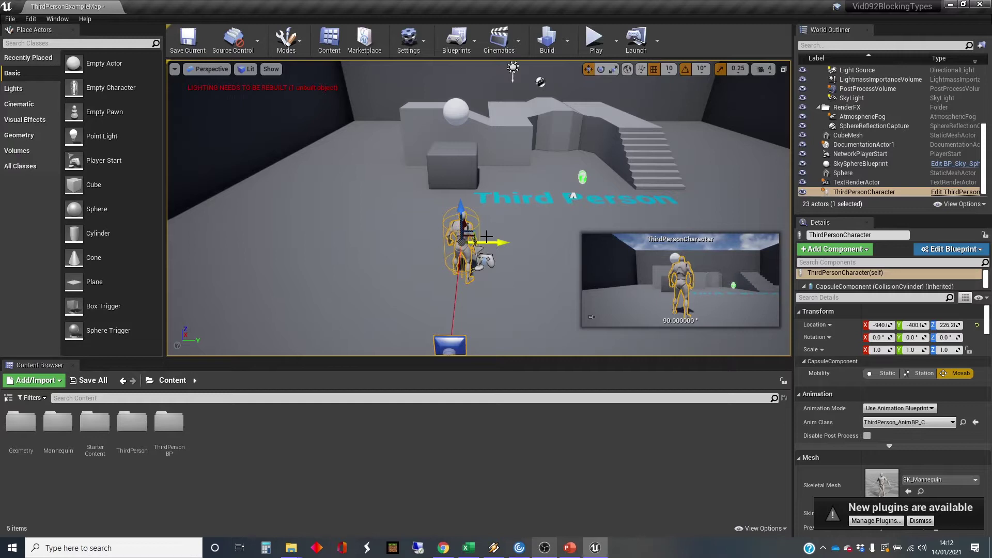
Enable Simulate Physics on the sphere above the cube.
mouse_move(485, 235)
right_down()
mouse_move(490, 186)
mouse_move(485, 228)
right_up()
key(a)
key(d)
click(426, 160)
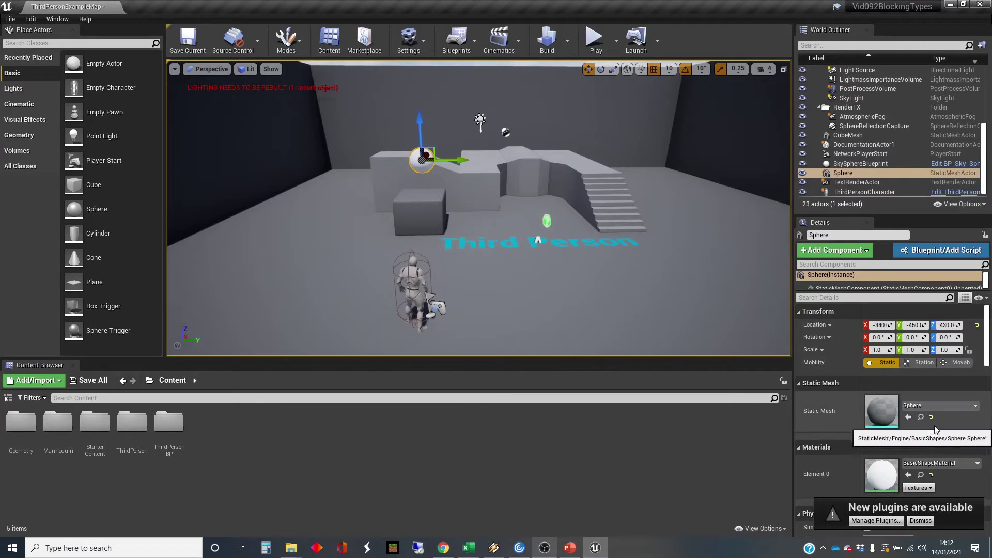
scroll(934, 426, down, 5)
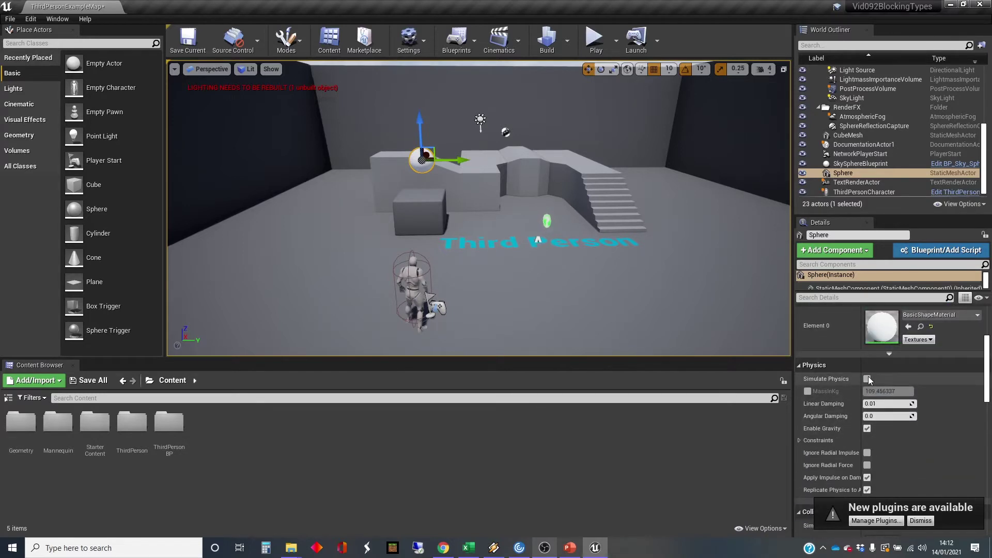
click(867, 379)
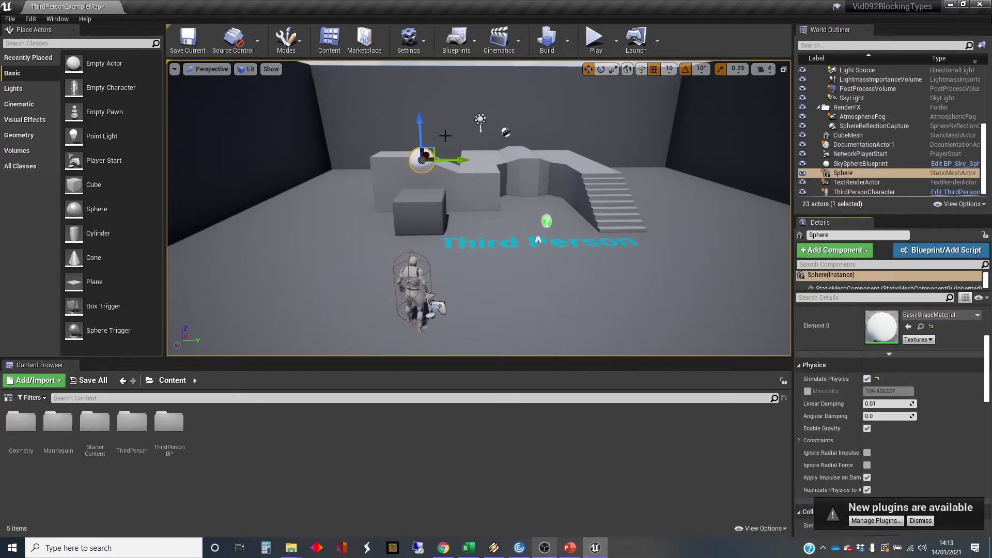
Play the level, move the character towards the cube to watch the sphere, and stop the session.
click(596, 44)
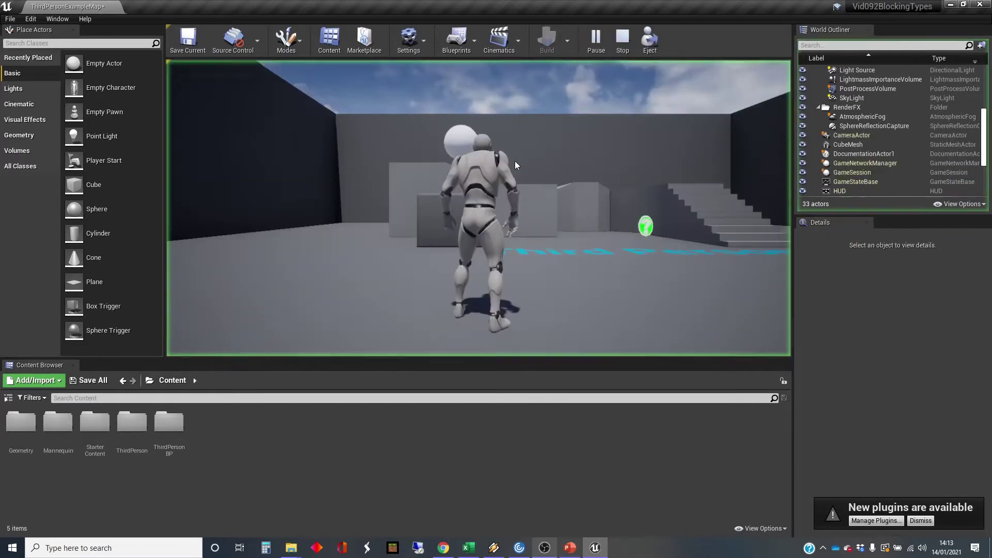
key(w)
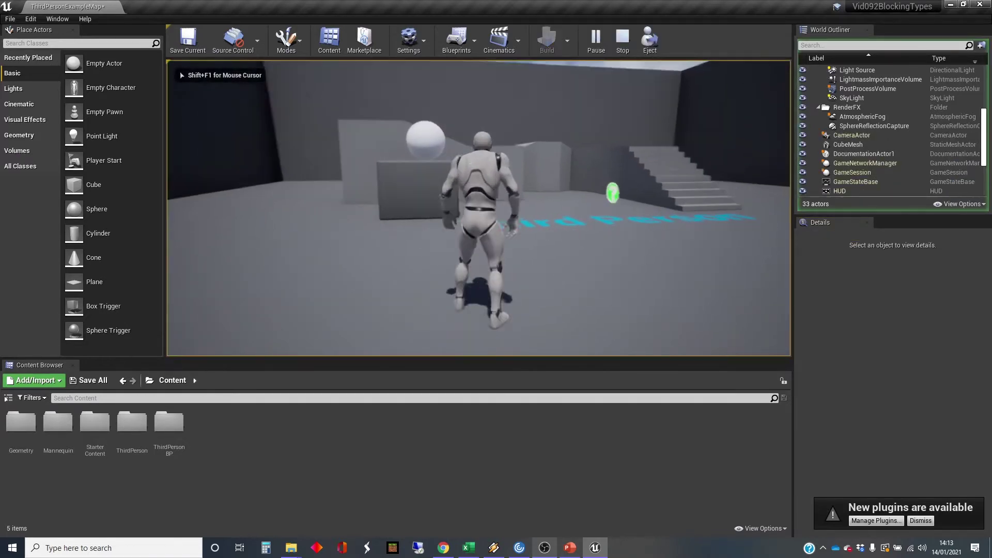
key(a)
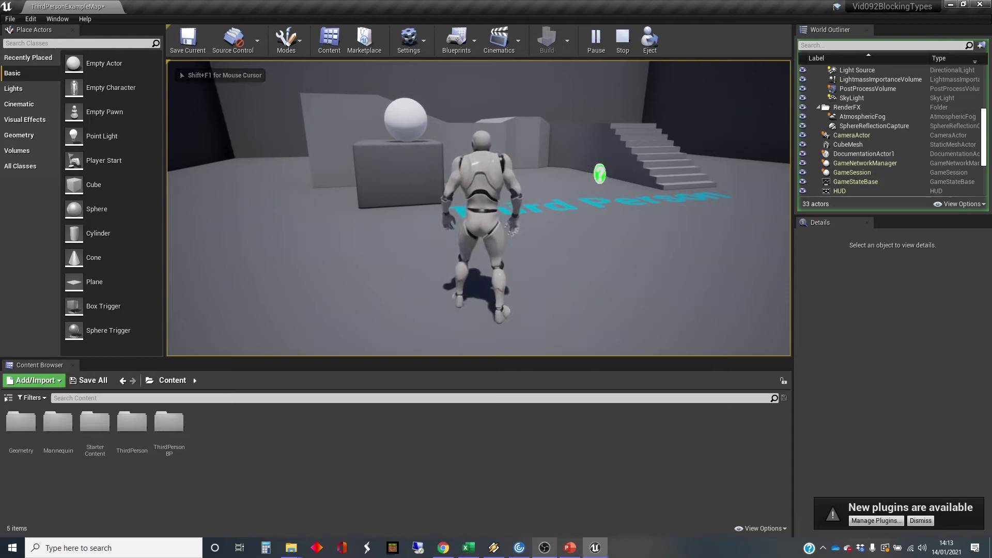
key(Escape)
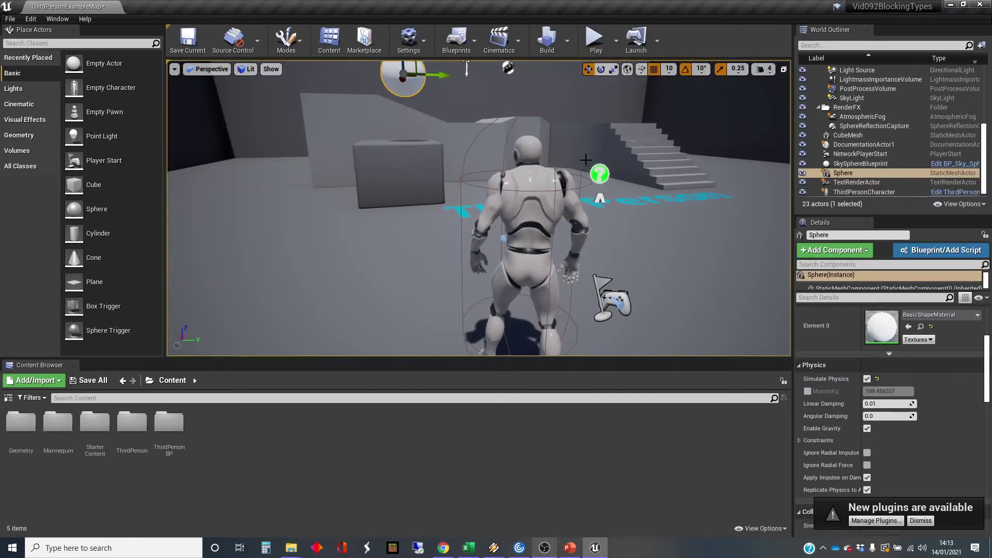
Rotate the third-person character slightly about its vertical axis so its camera has a clear view of the sphere.
key(d)
right_drag(584, 162, 510, 177)
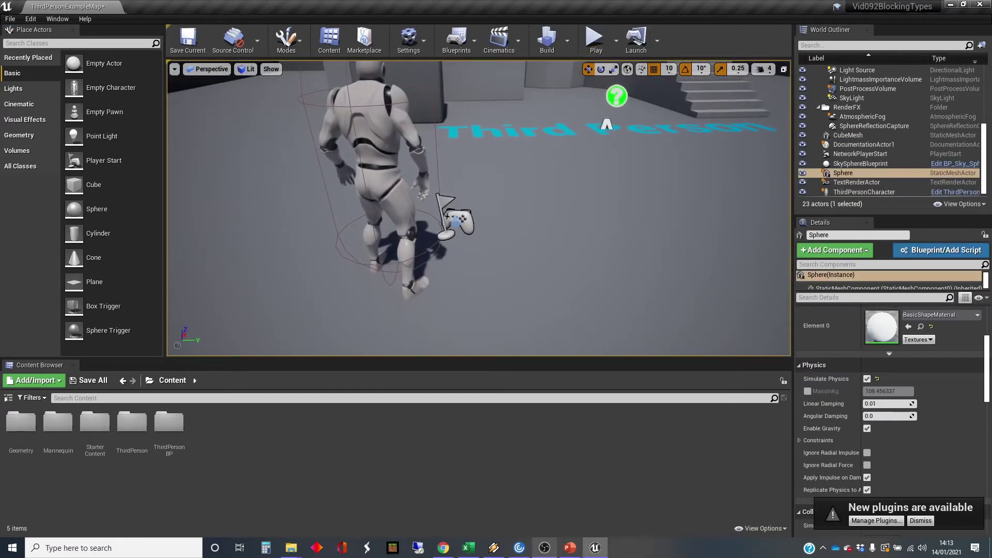
click(406, 135)
right_drag(407, 136, 403, 199)
key(e)
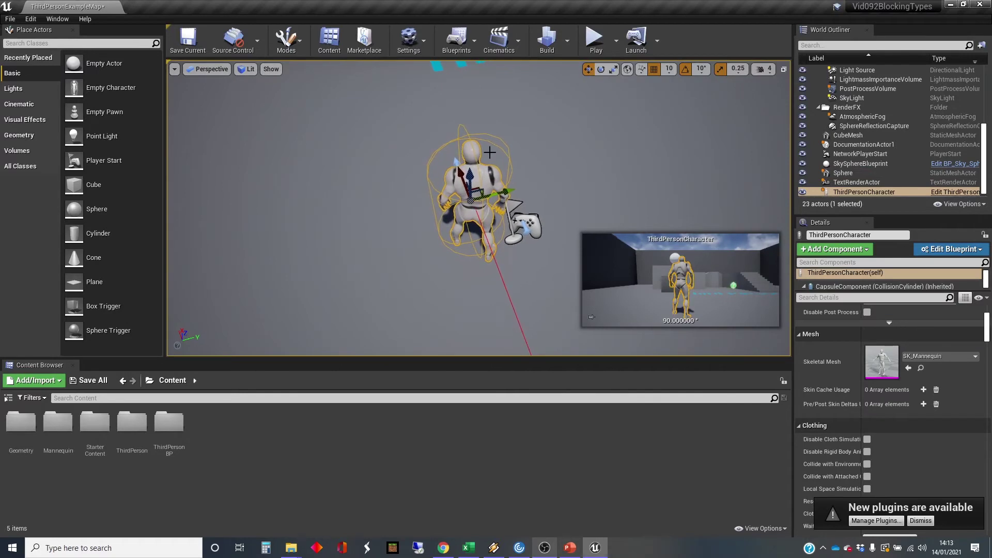
key(e)
drag(464, 250, 496, 249)
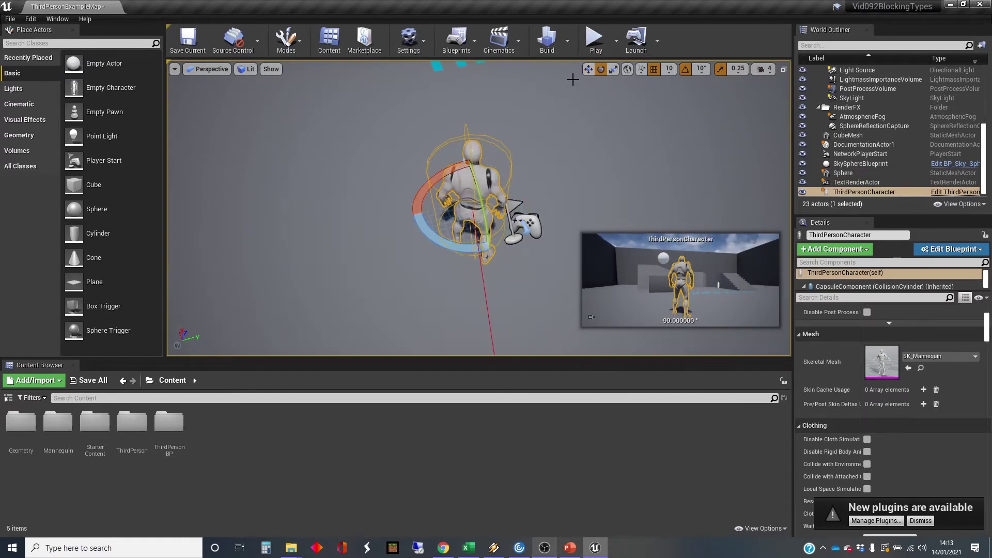
Run the level to check how the sphere interacts with the cube, stop it, and inspect both objects up close.
click(594, 39)
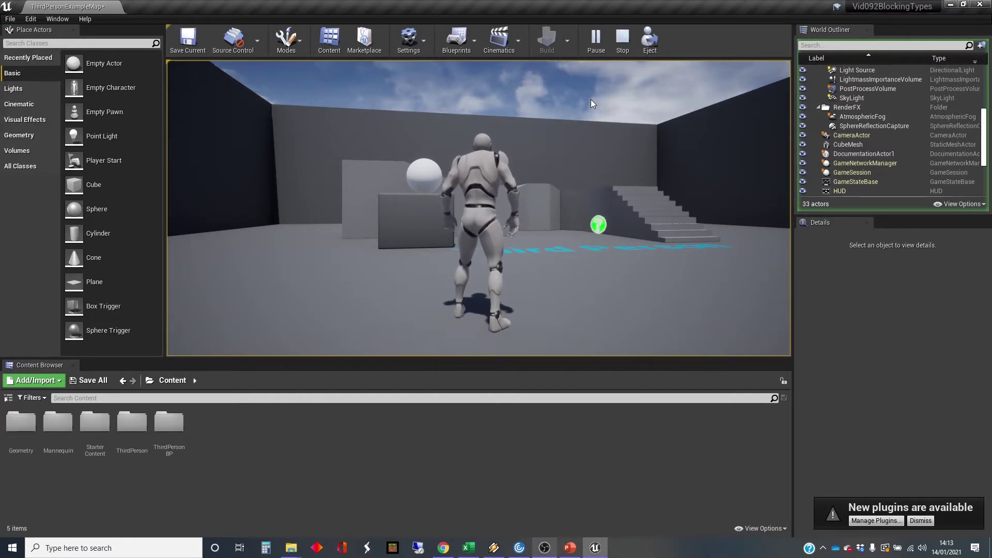
key(Escape)
mouse_move(562, 190)
right_down()
mouse_move(558, 222)
mouse_move(547, 190)
right_up()
key(w)
right_drag(562, 151, 562, 151)
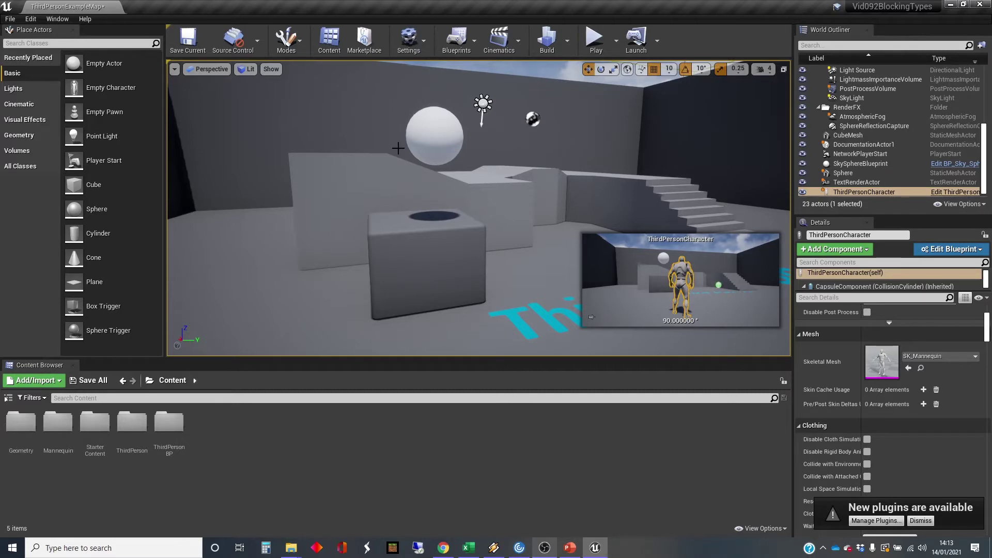
Bring up the sphere's Collision settings, dismiss the new plugins notice and widen the property name column.
click(438, 137)
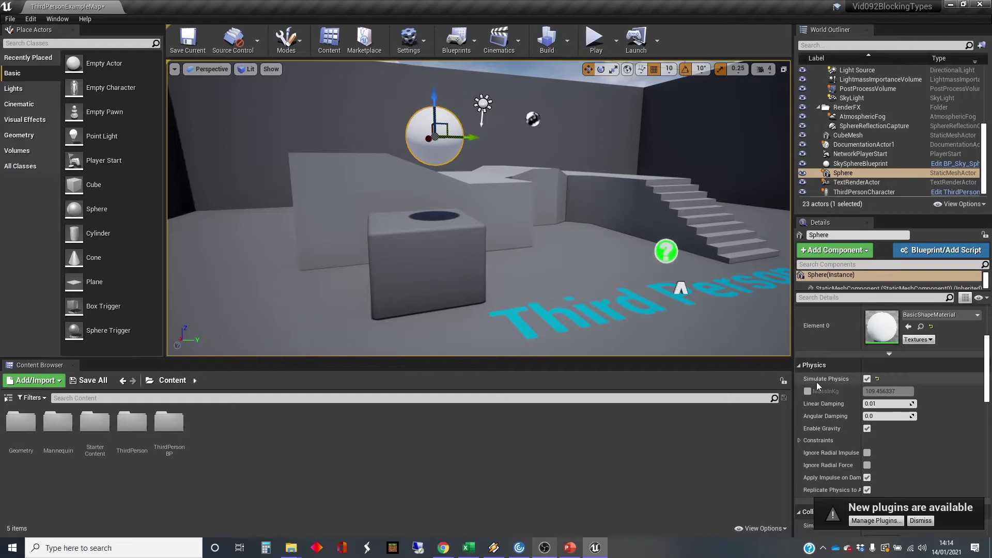
click(927, 519)
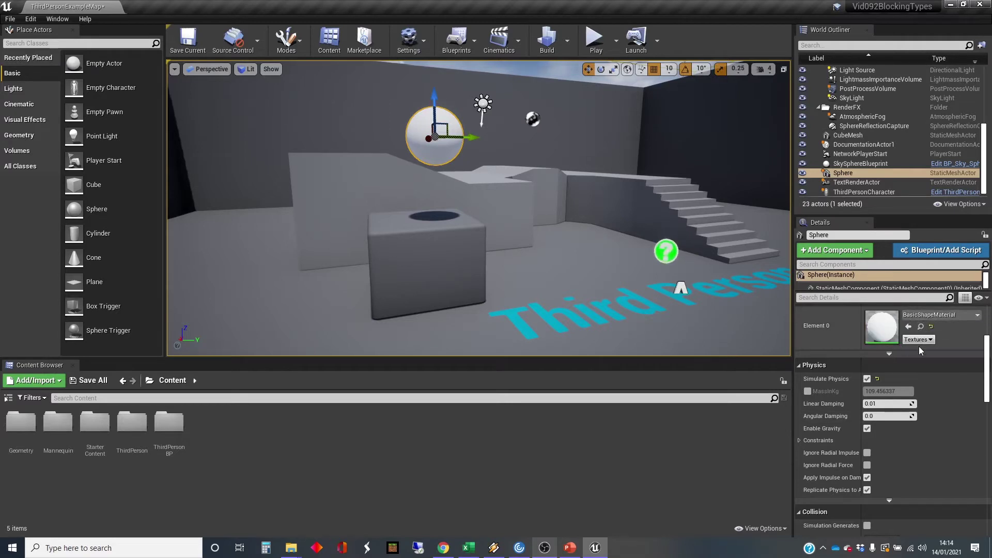
scroll(918, 346, down, 5)
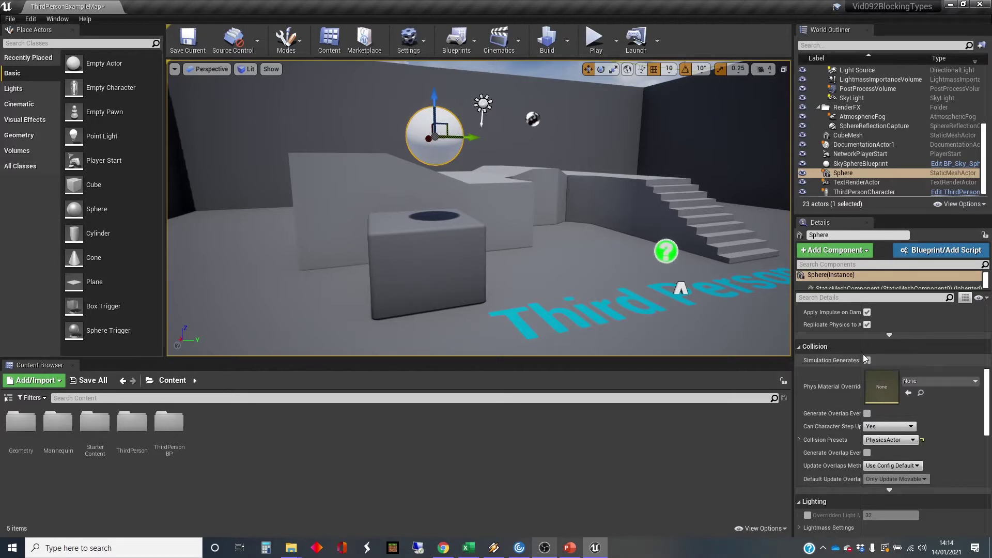
drag(863, 358, 900, 346)
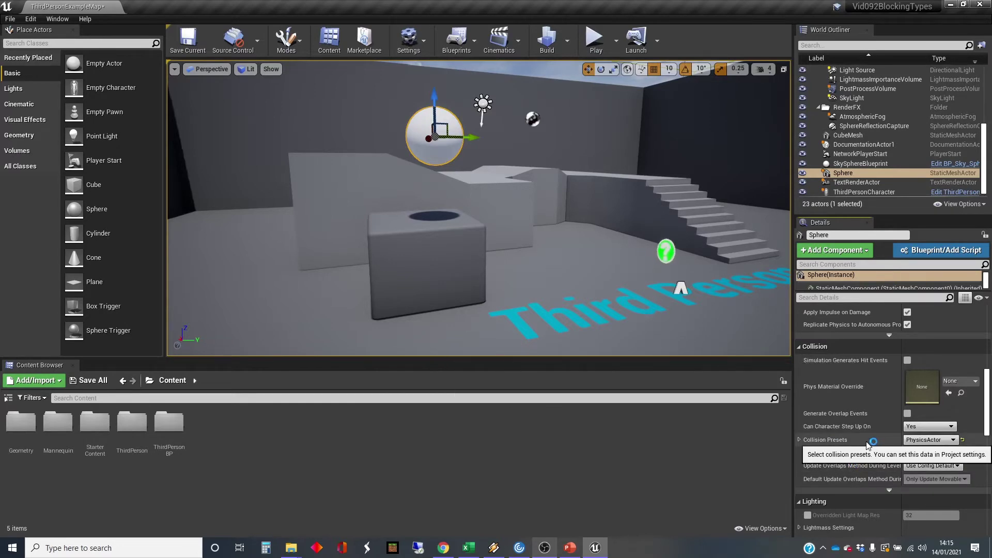
Review the available Collision Presets for the sphere.
click(954, 440)
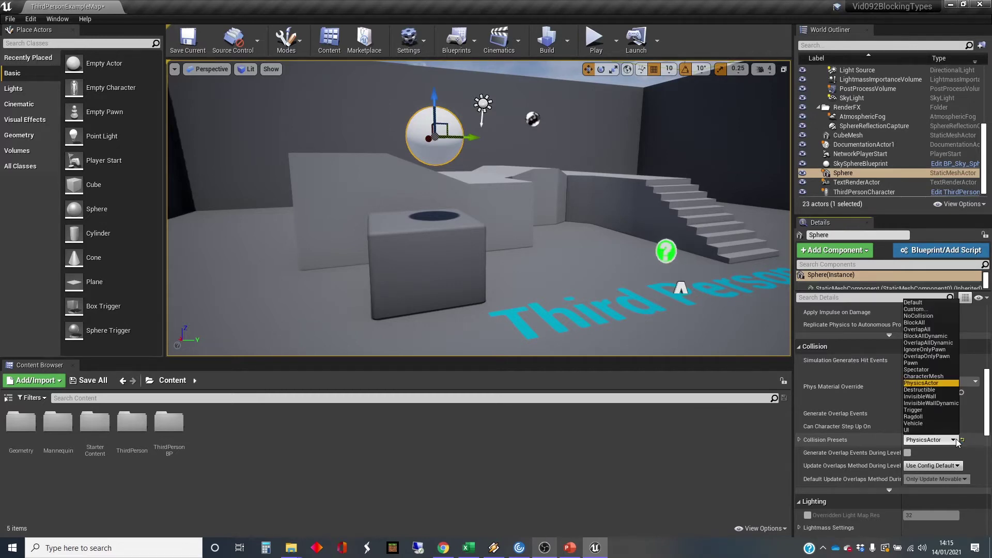
click(956, 438)
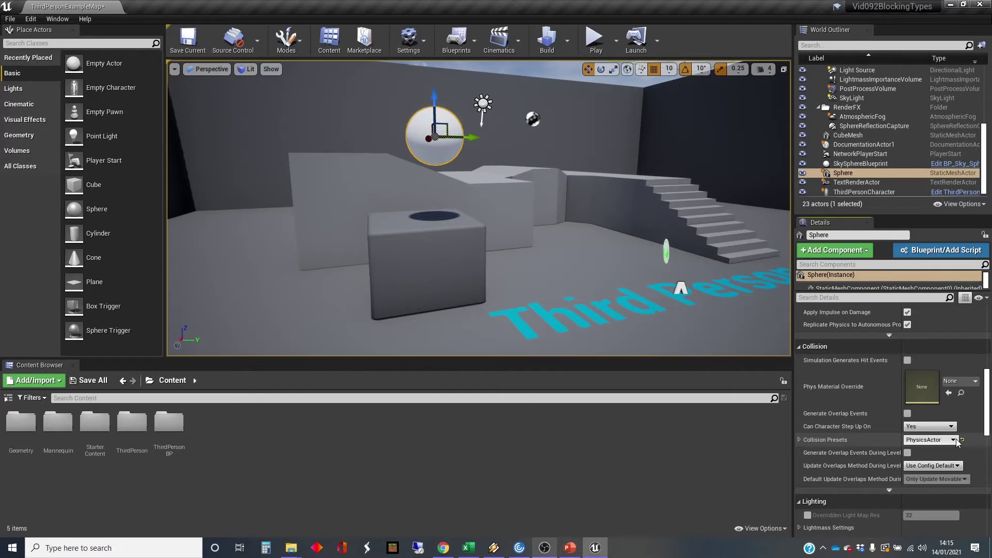
click(956, 439)
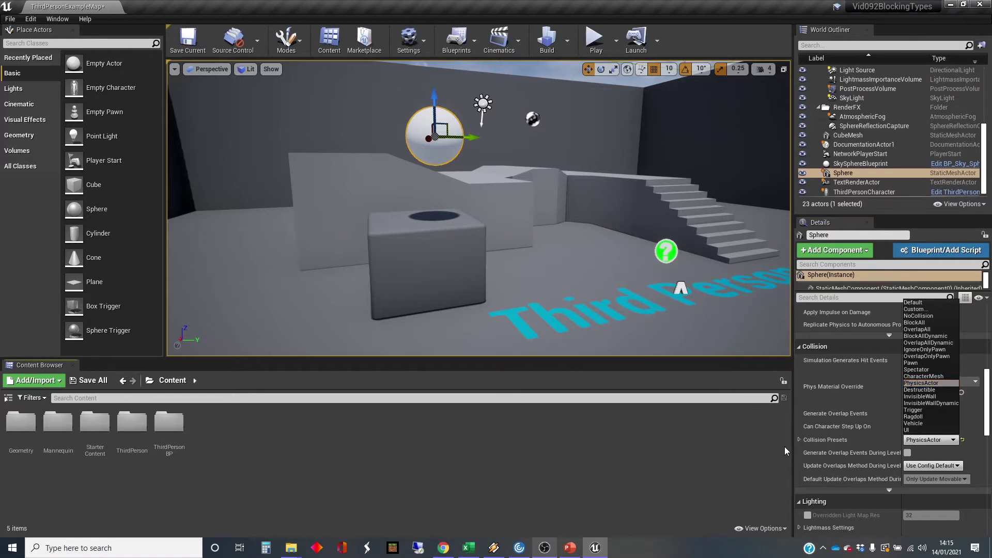
scroll(984, 447, down, 1)
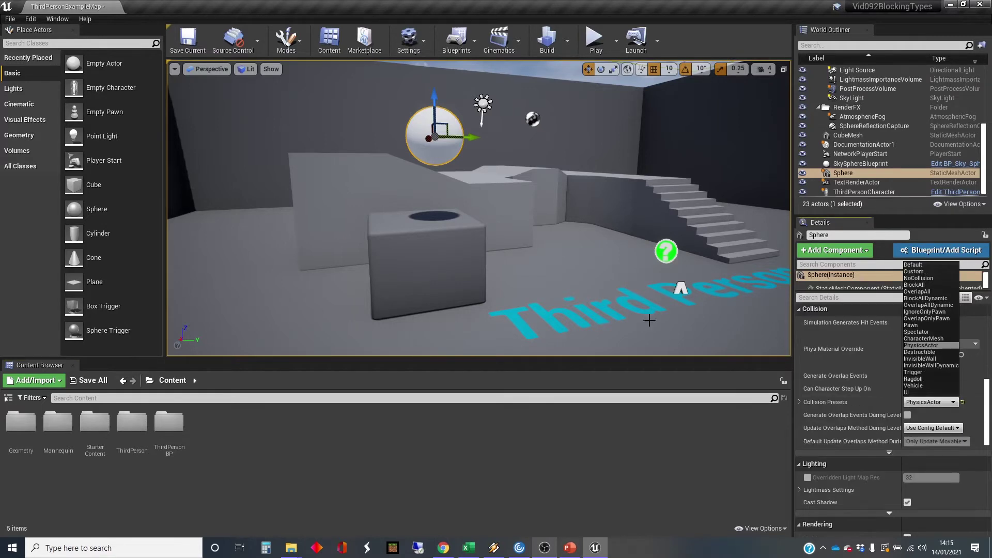
Set the cube's Collision Presets to OverlapAll and play the level briefly to test the sphere against it.
click(425, 264)
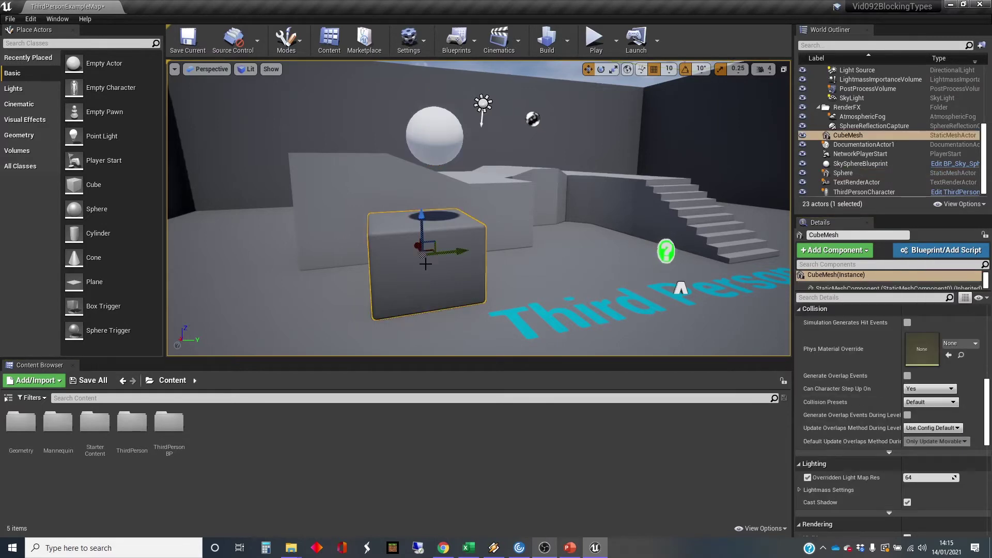
click(954, 402)
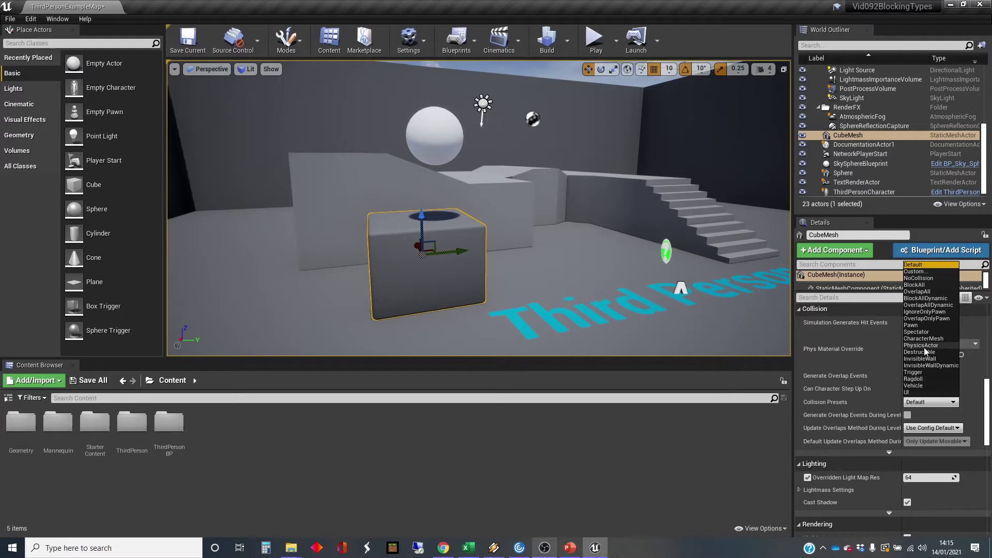
click(920, 291)
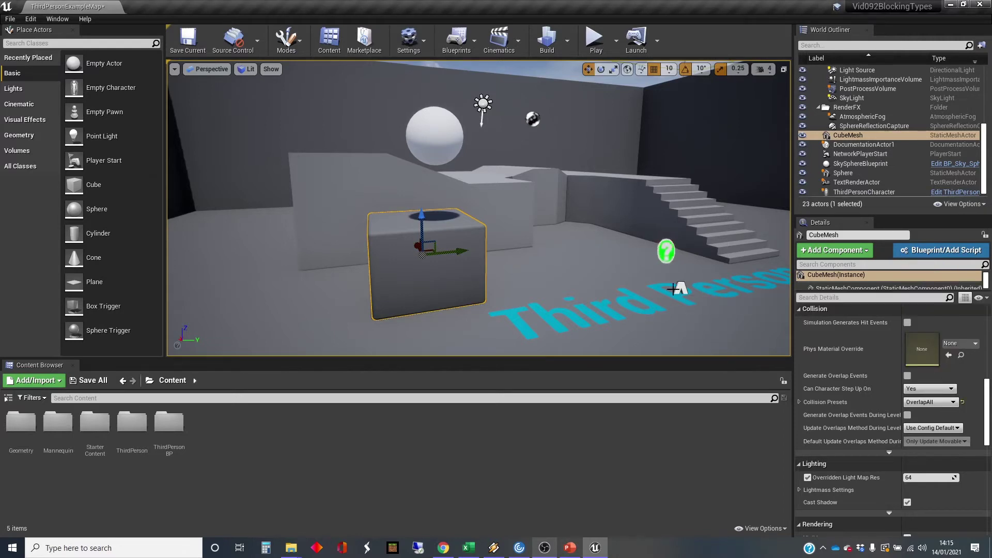
click(594, 40)
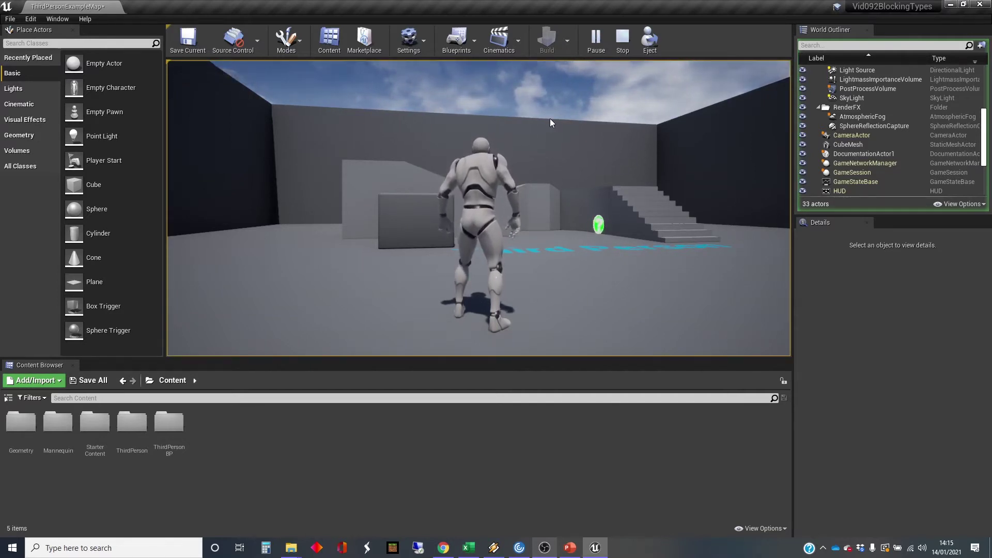
key(Escape)
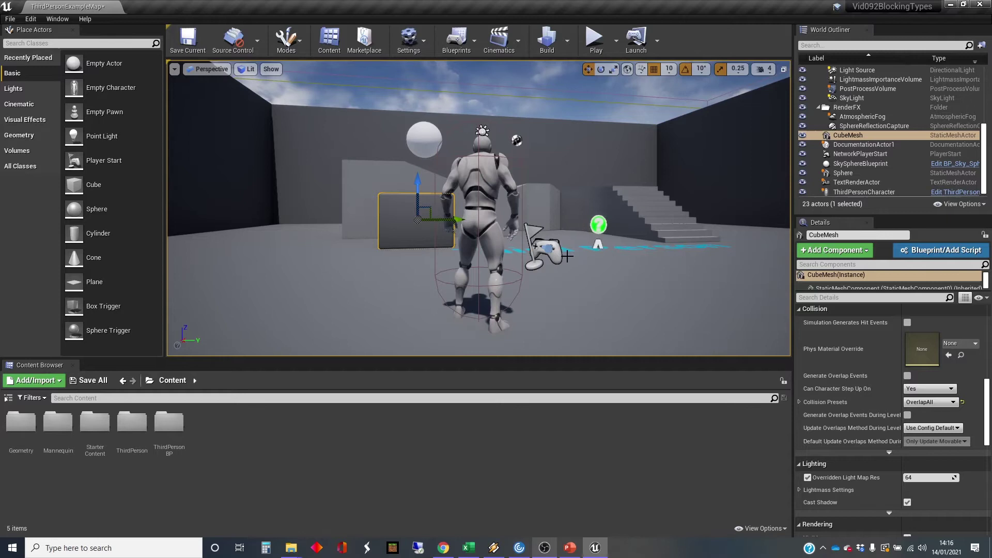
Switch the cube's Collision Presets to Custom to expose its individual collision responses.
click(956, 402)
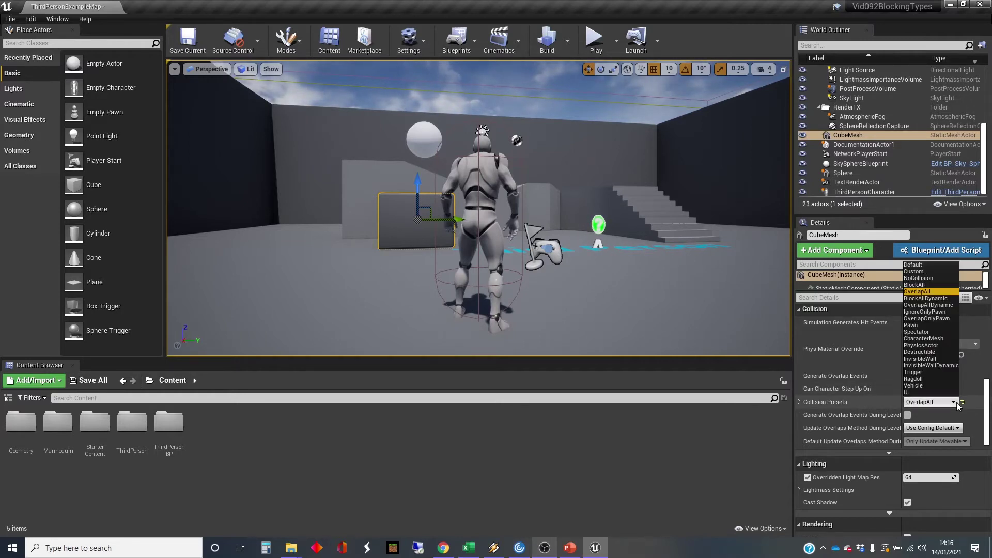
click(926, 272)
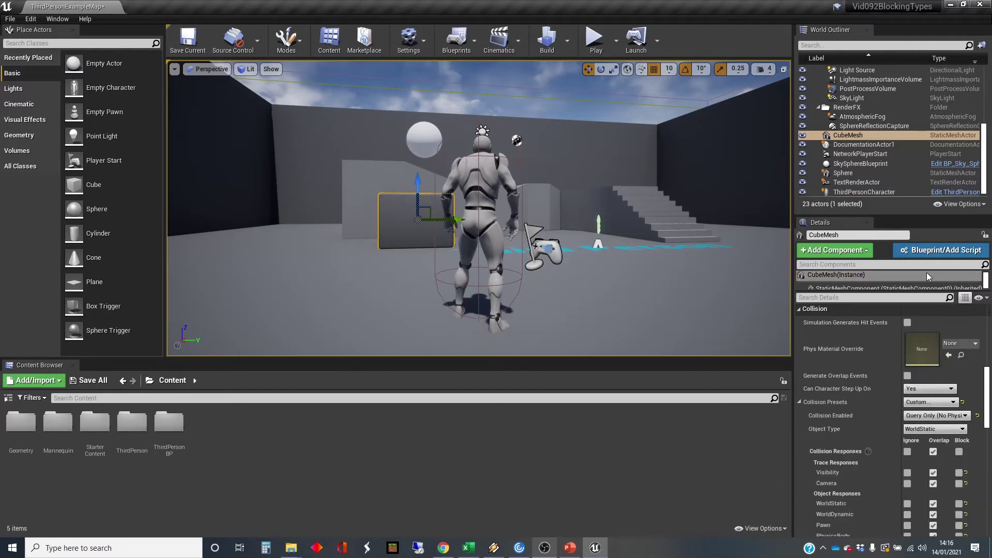
Switch the sphere's Collision Presets to Custom and keep its Object Type as PhysicsBody.
click(425, 136)
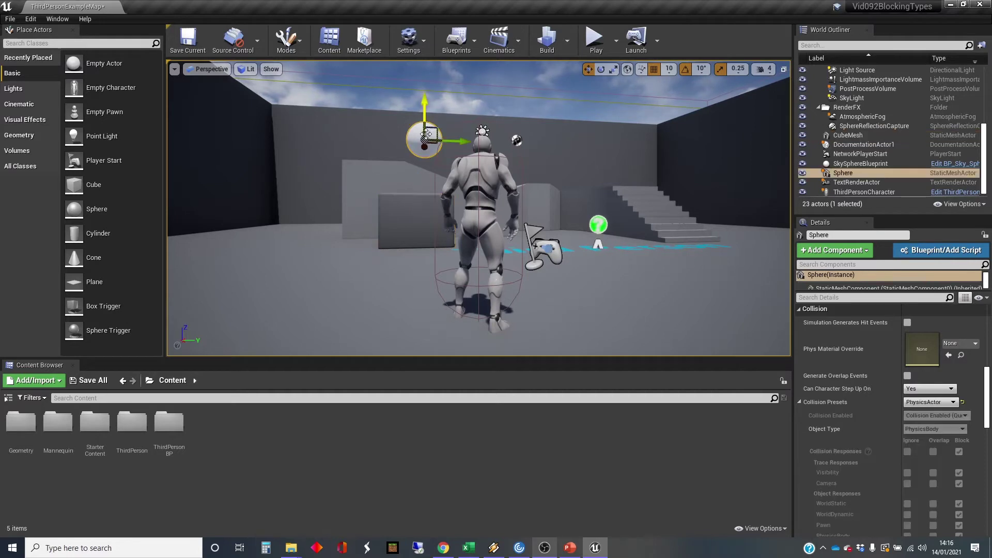
click(954, 403)
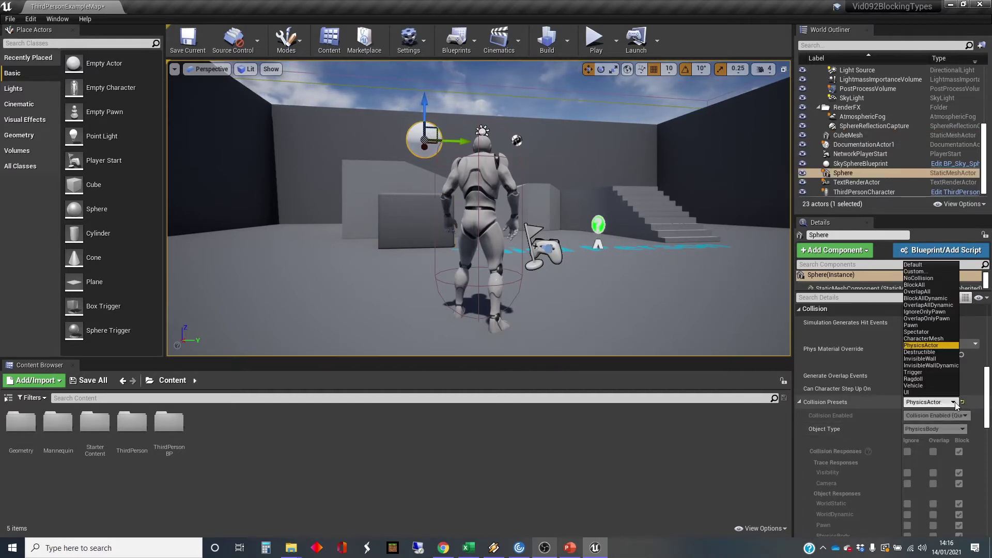
click(919, 272)
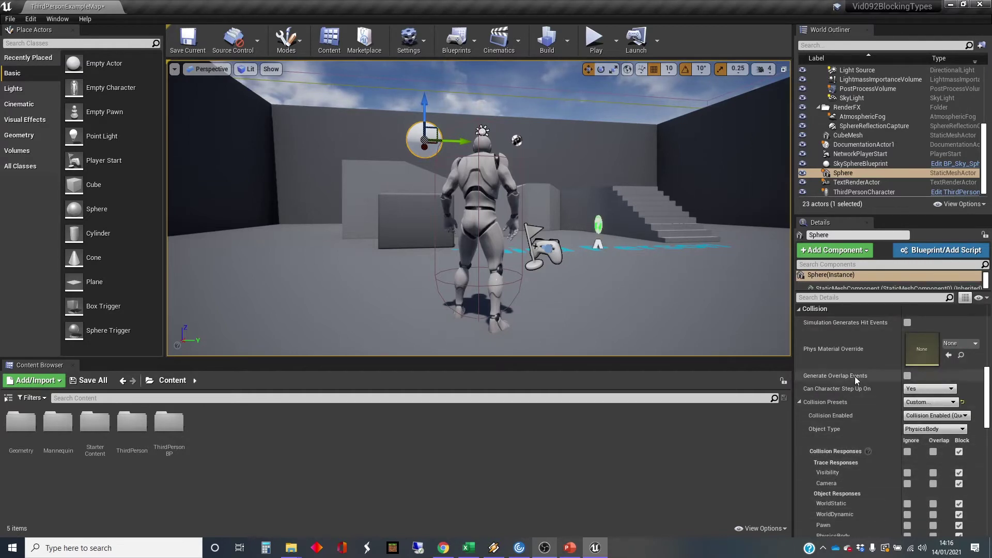
drag(989, 405, 989, 417)
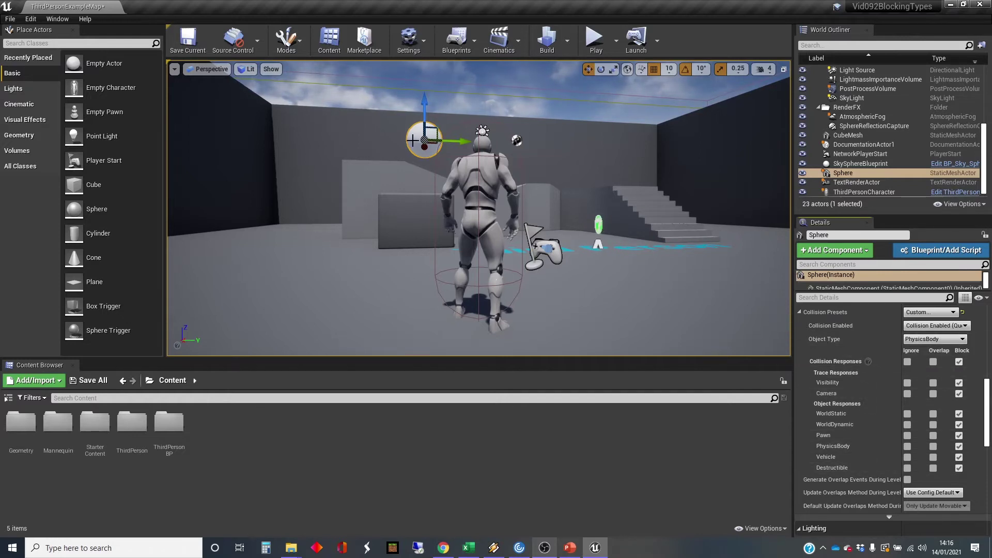
click(962, 337)
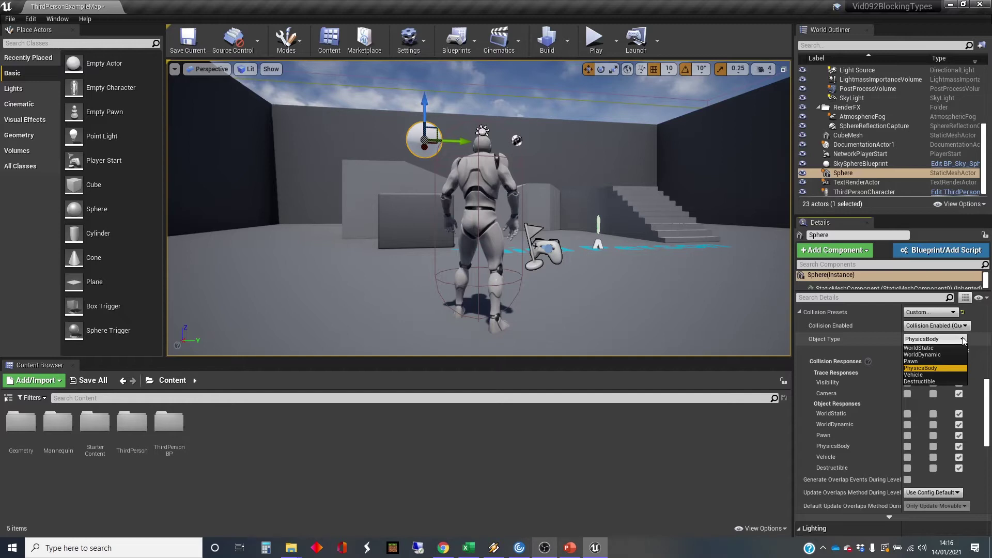
click(937, 367)
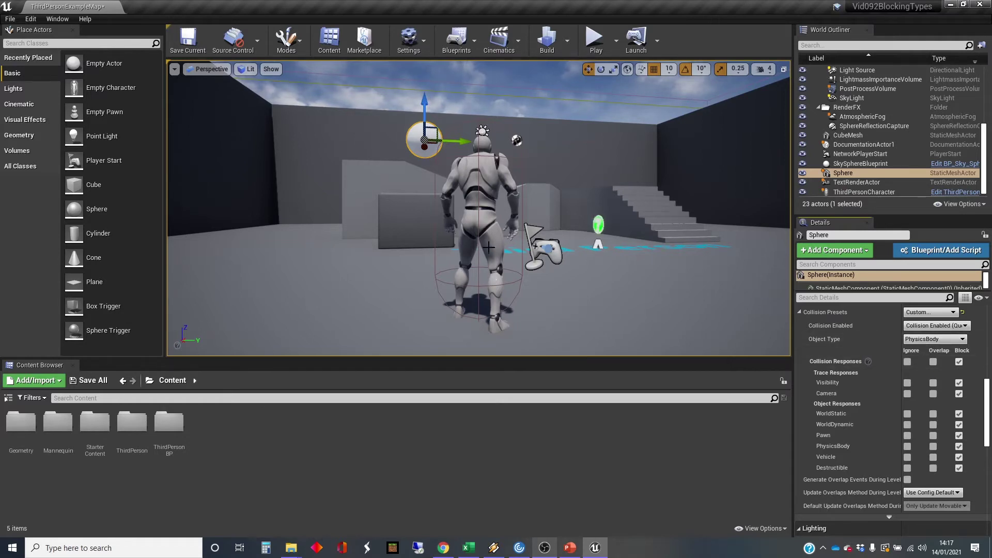
Set all of the cube's Collision Responses to Block and its Collision Enabled option to Collision Enabled (Query and Physics).
click(401, 217)
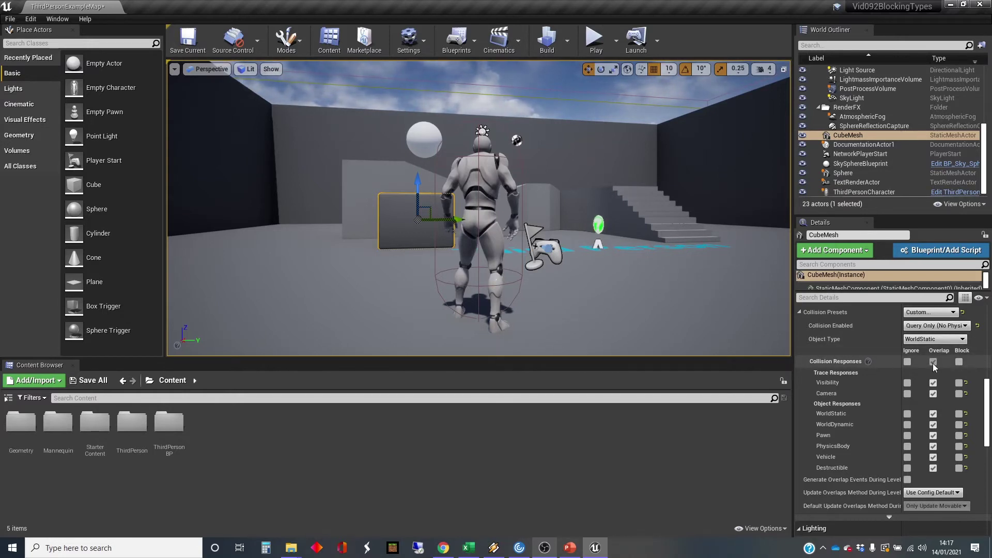
click(959, 362)
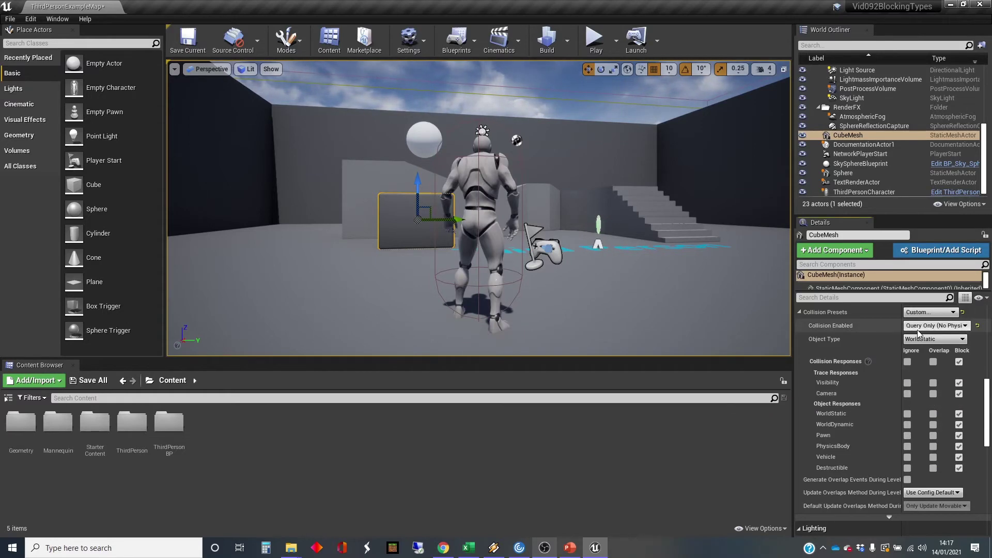
click(966, 326)
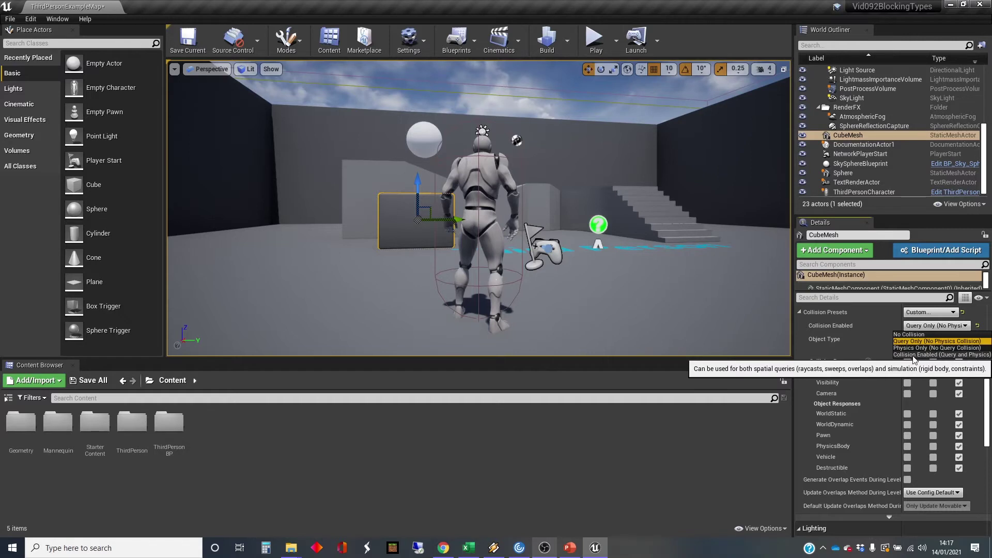
click(912, 354)
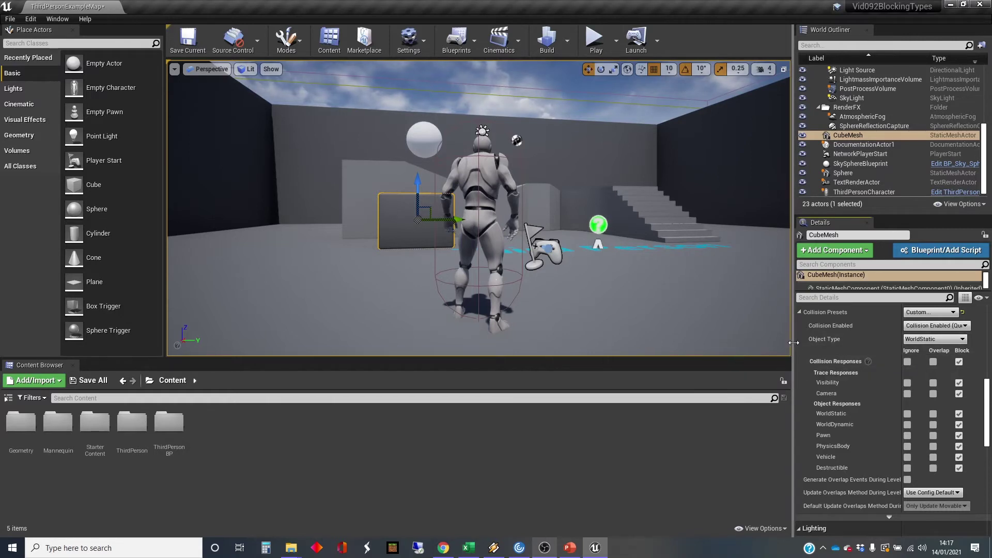
Review the sphere's Collision Enabled options, keeping Collision Enabled (Query and Physics).
click(421, 133)
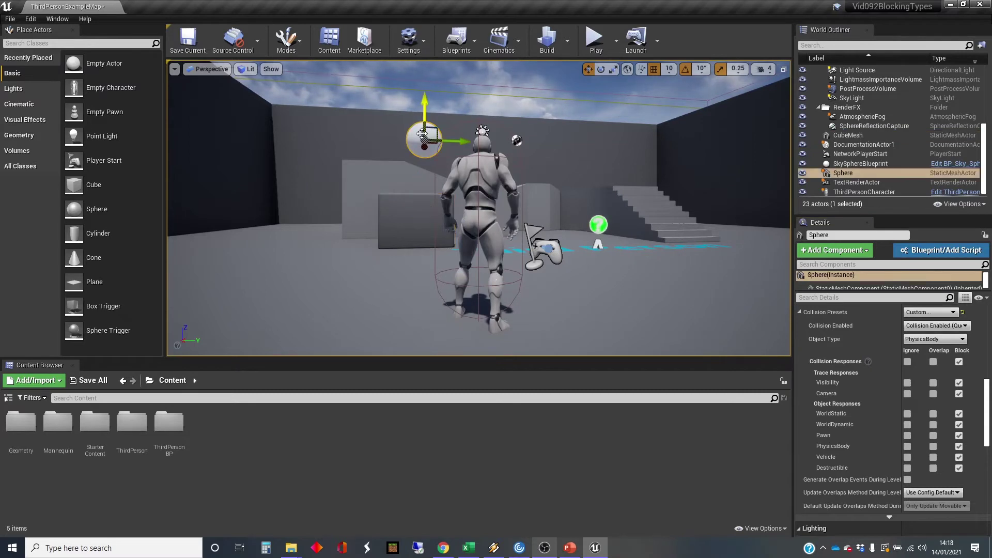
click(964, 325)
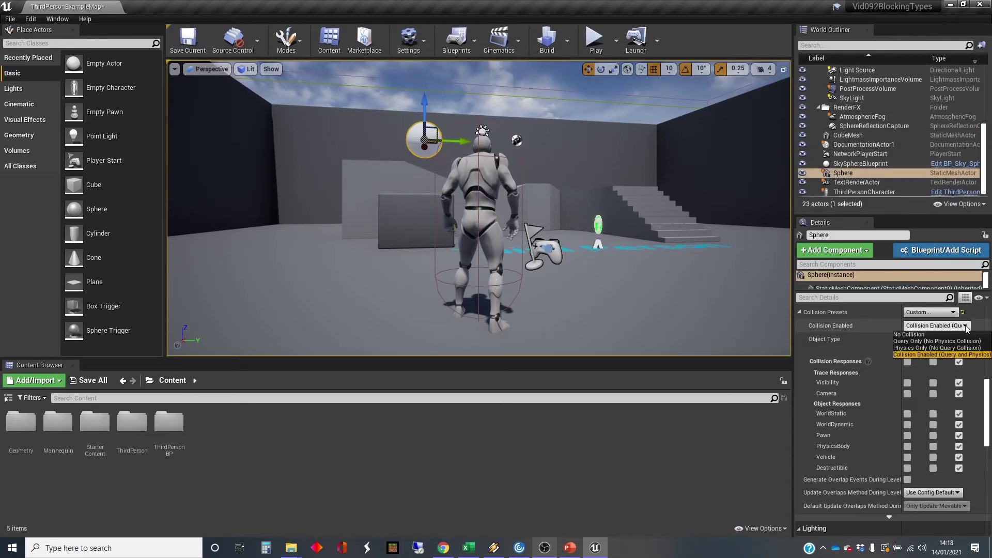
click(943, 354)
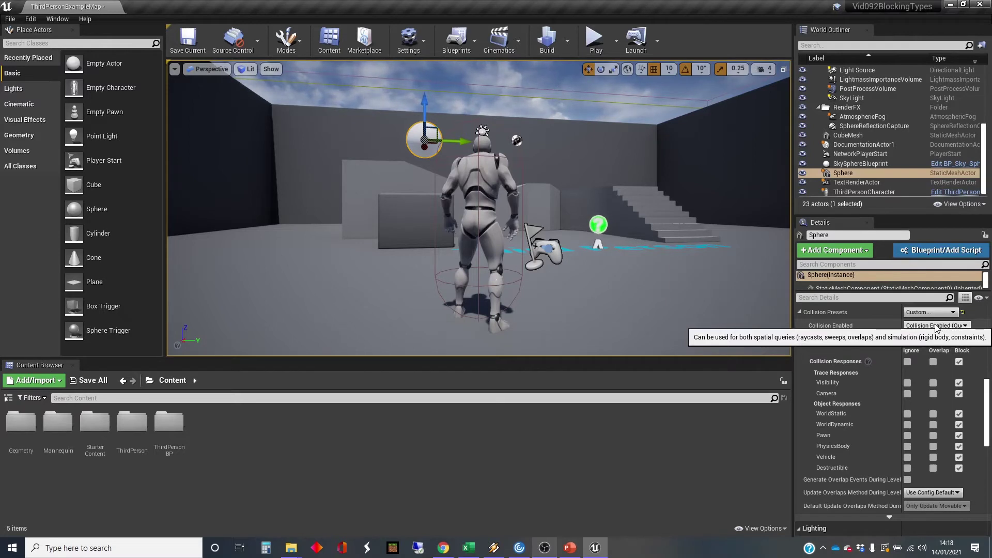
click(965, 326)
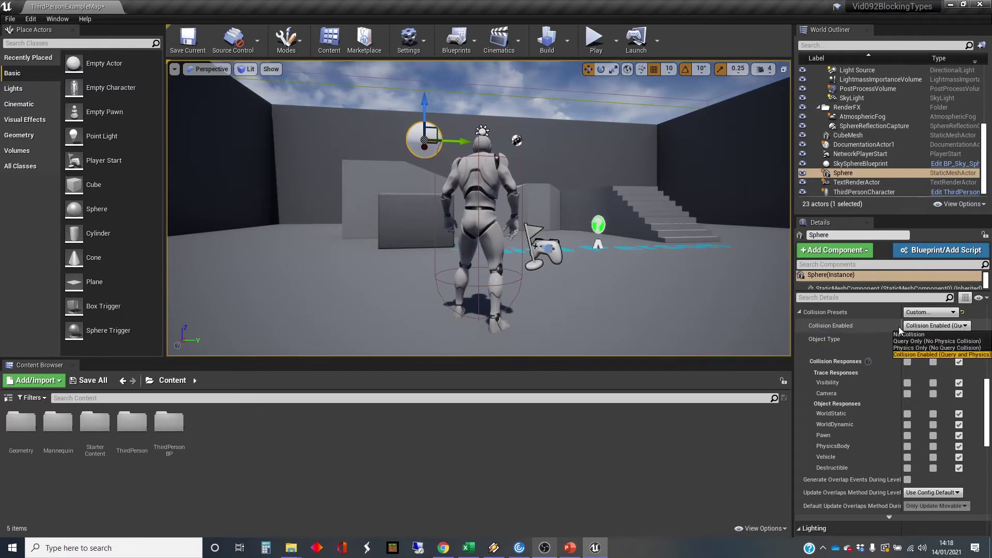
click(875, 326)
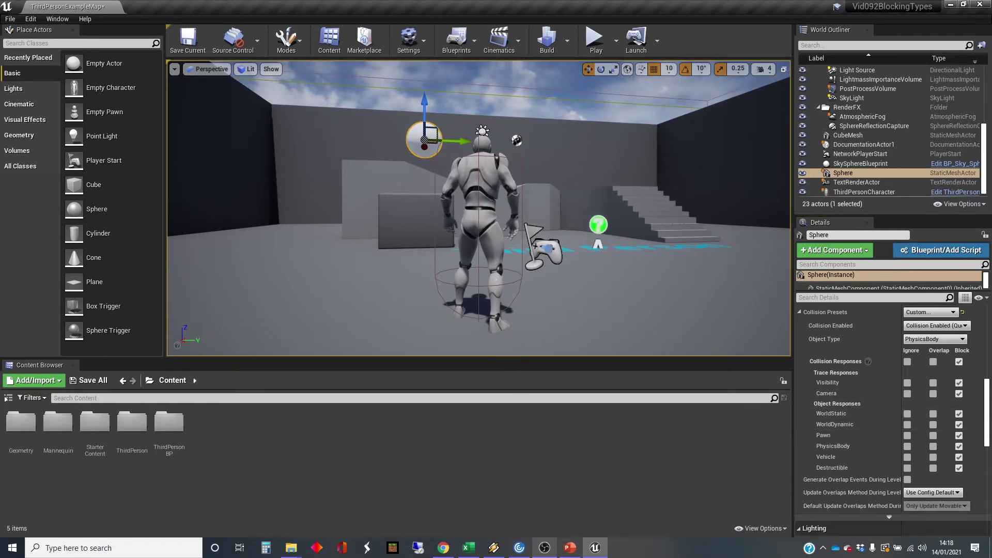
Set the cube's Pawn response to Overlap and test it in play mode by running the character through and around the cube.
click(417, 217)
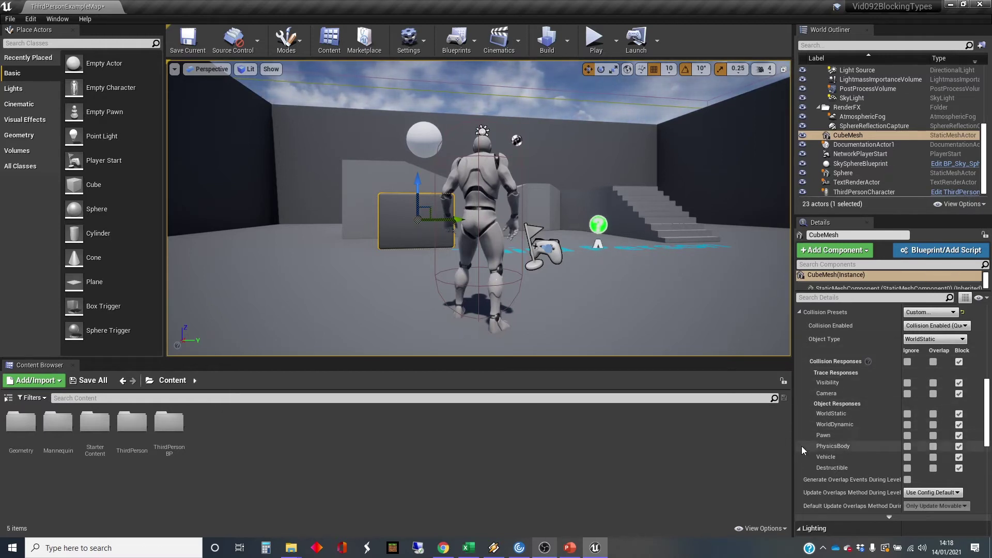
click(933, 435)
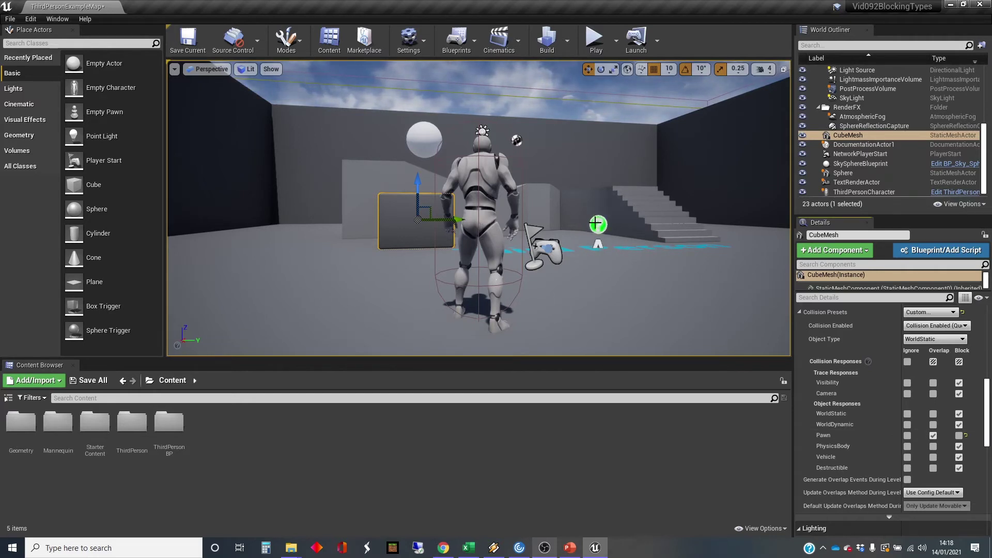
click(596, 42)
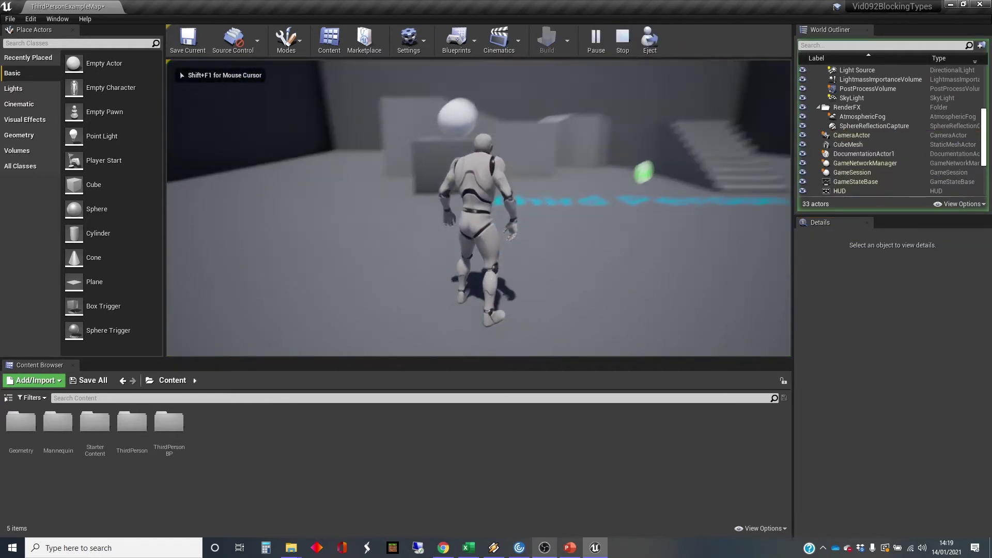
key(w)
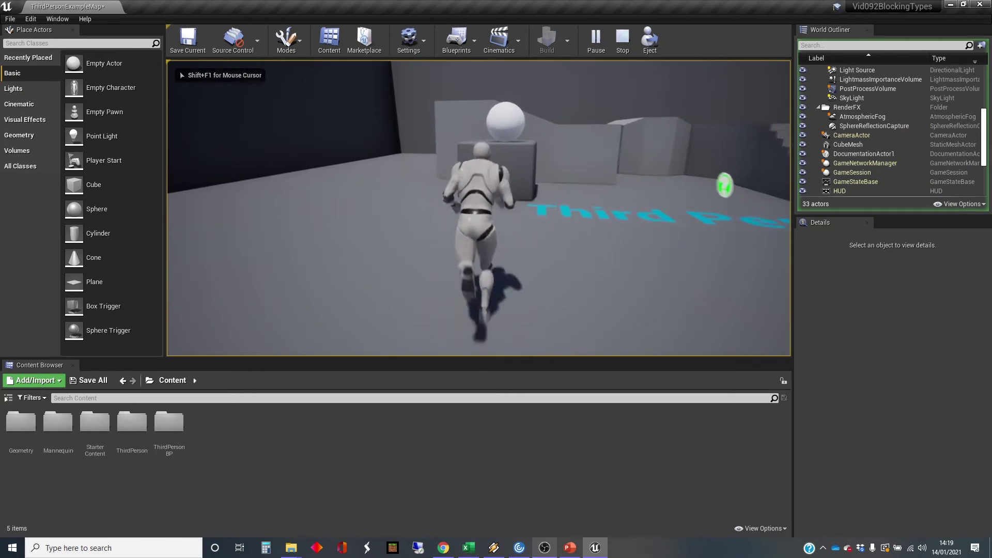
key(w)
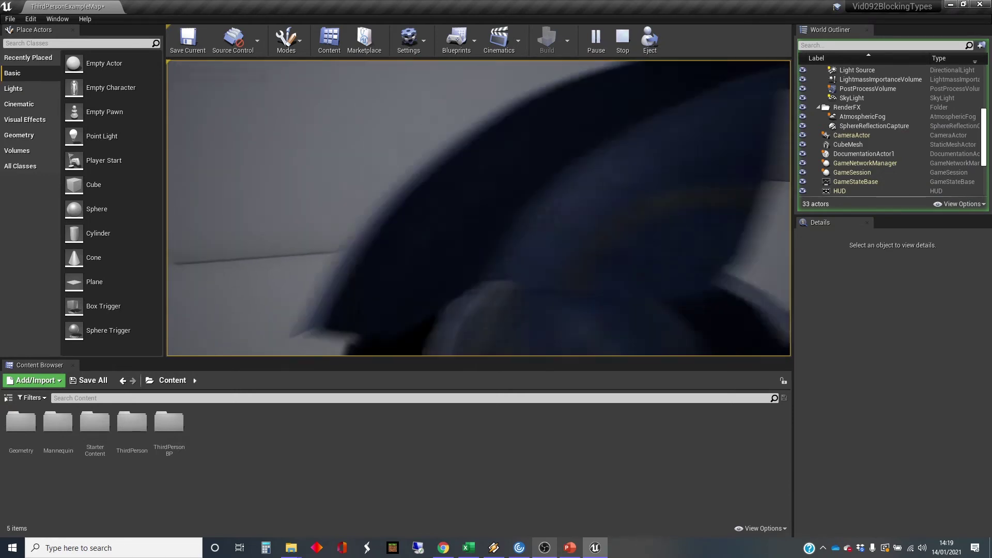
key(s)
key(w)
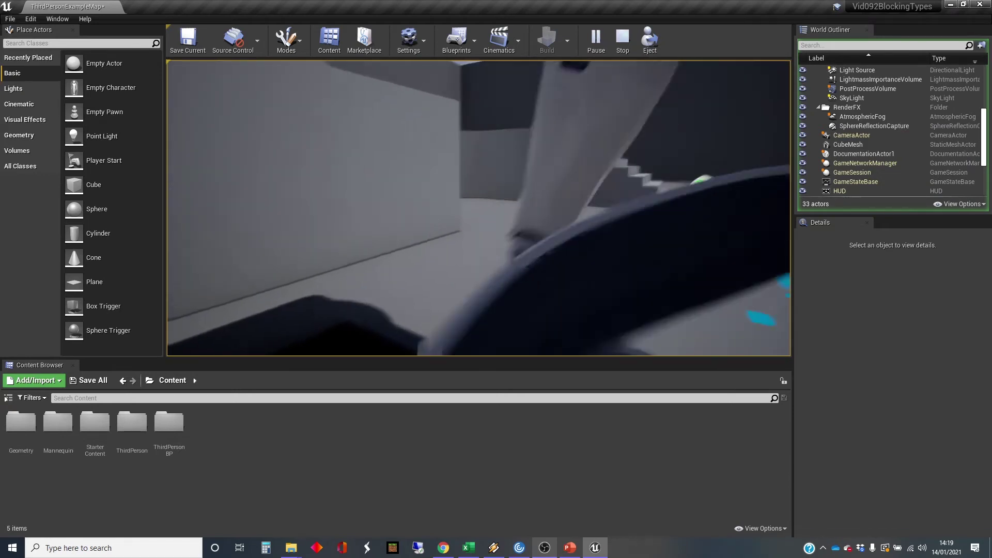
key(d)
key(w)
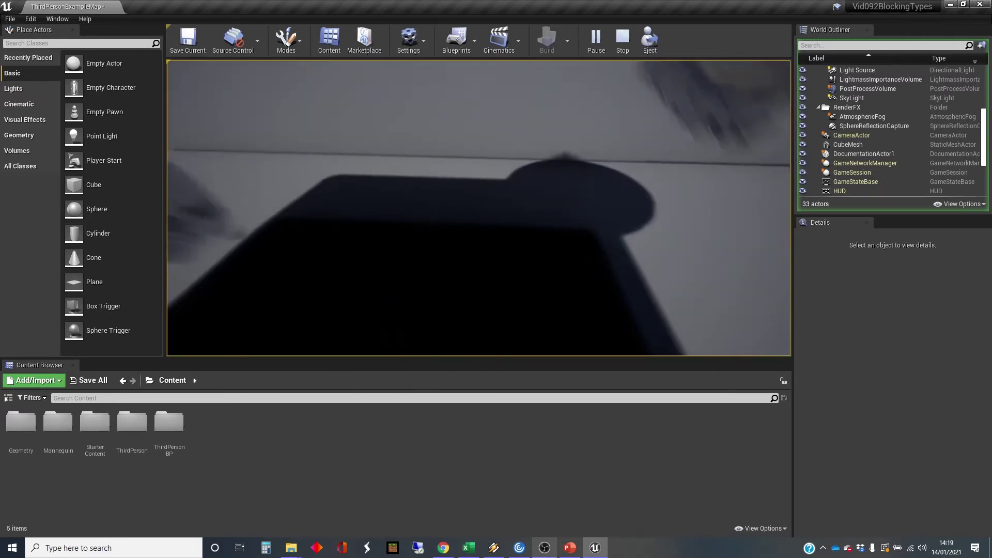
key(w)
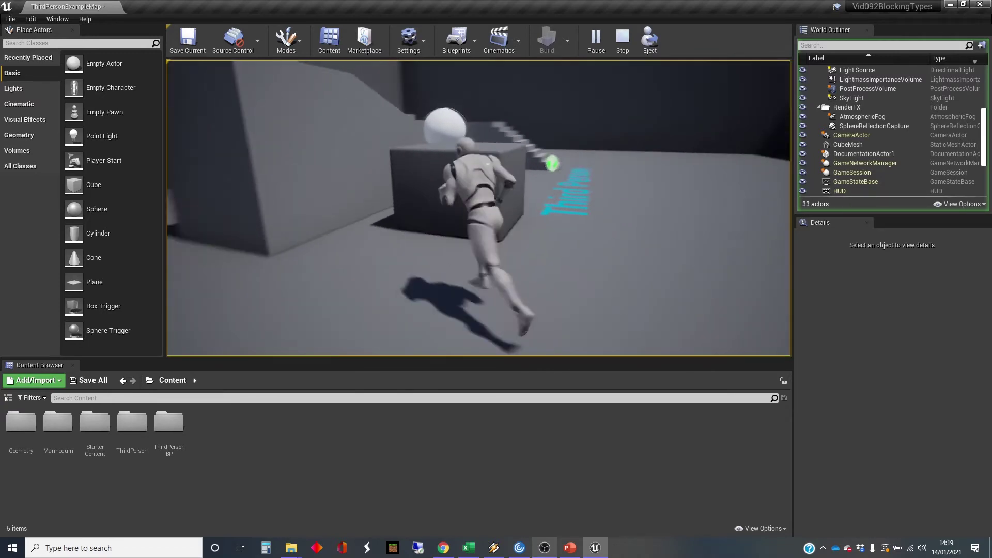
key(d)
key(w)
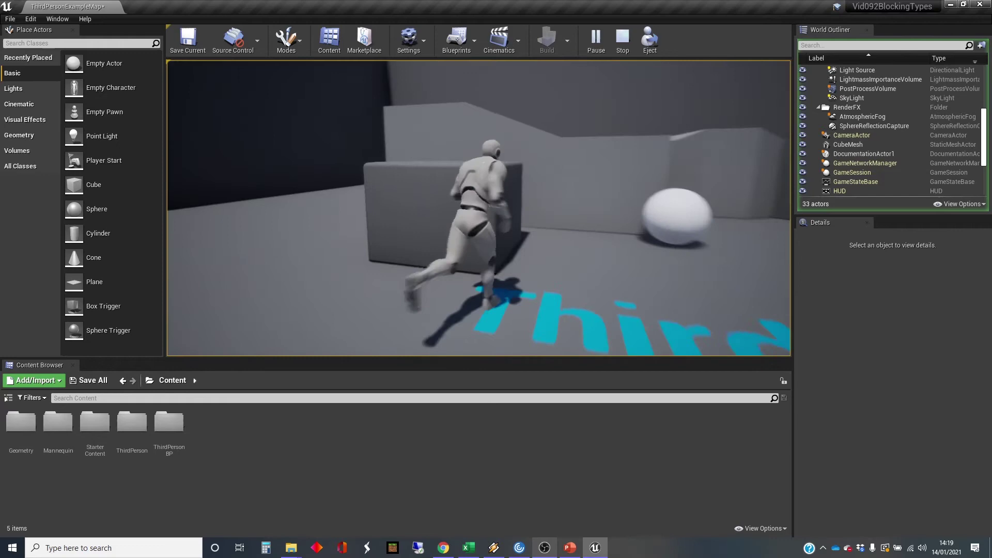
key(d)
key(w)
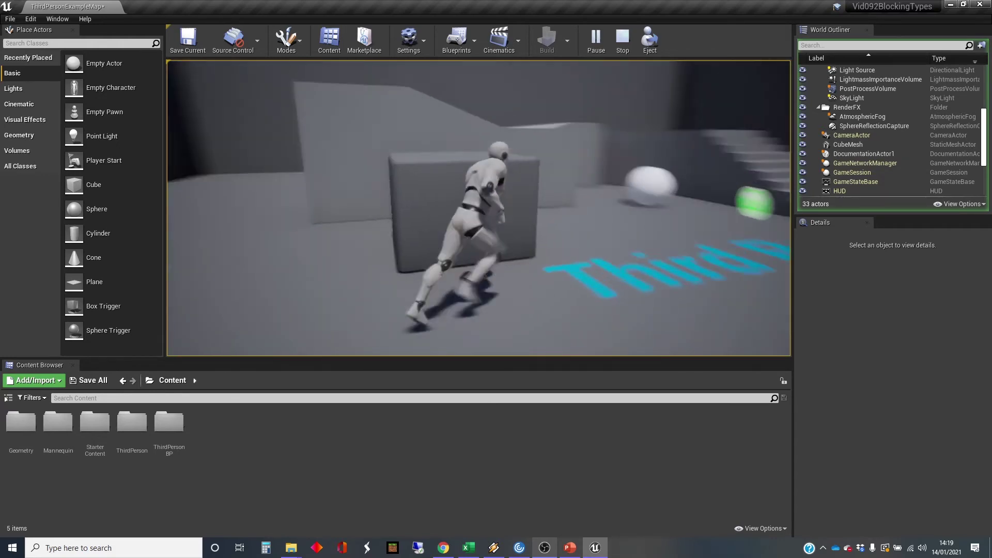
key(w)
key(a)
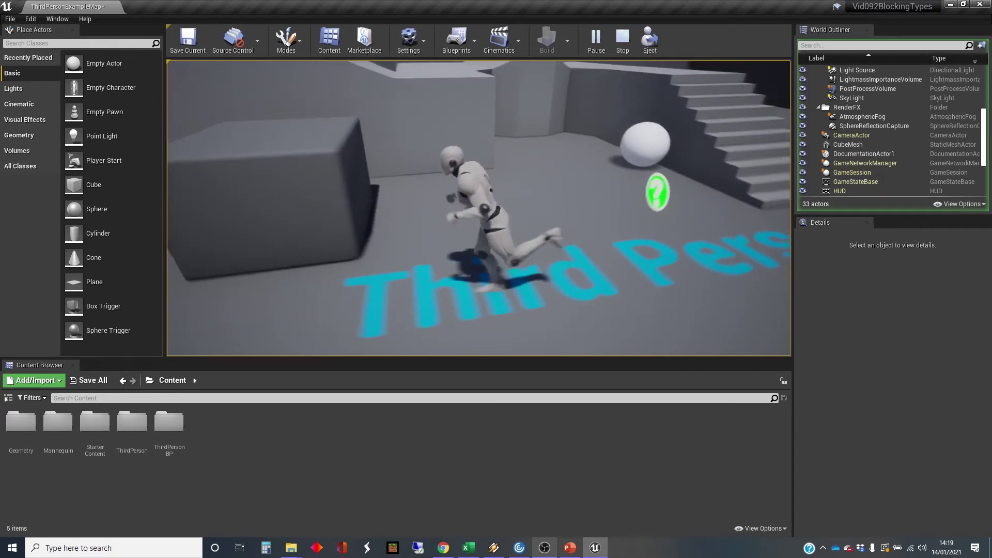
key(w)
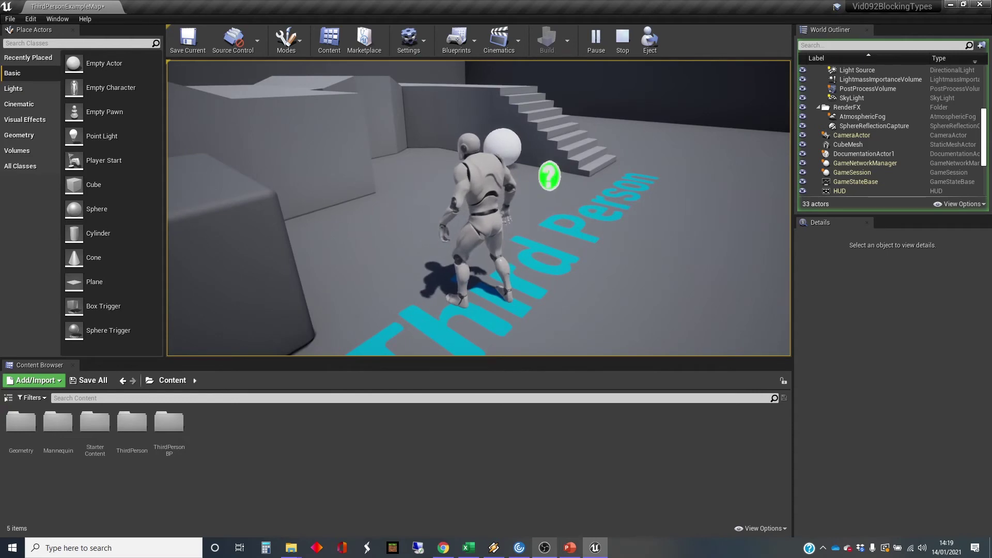
key(Escape)
Set the cube's Camera and Visibility trace responses to Overlap.
key(f)
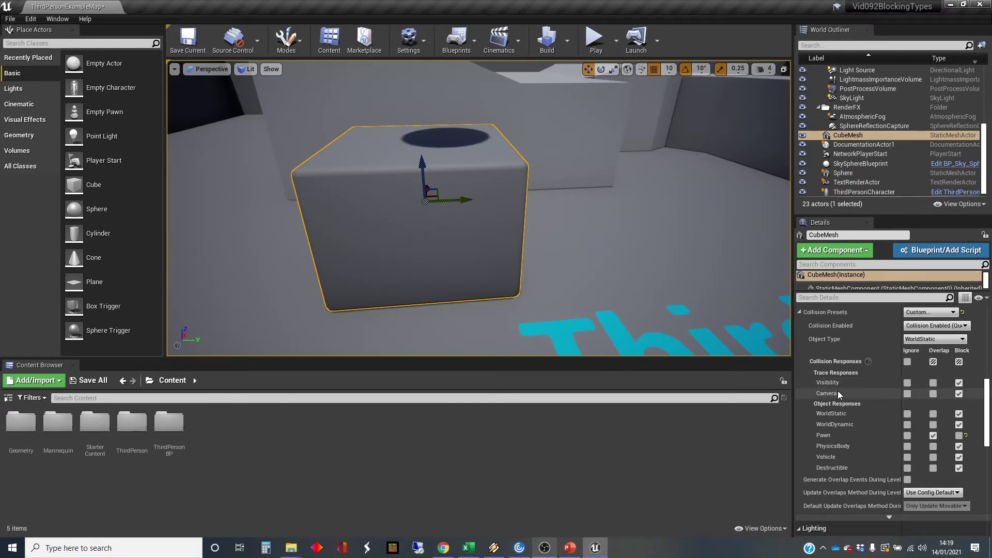
click(933, 394)
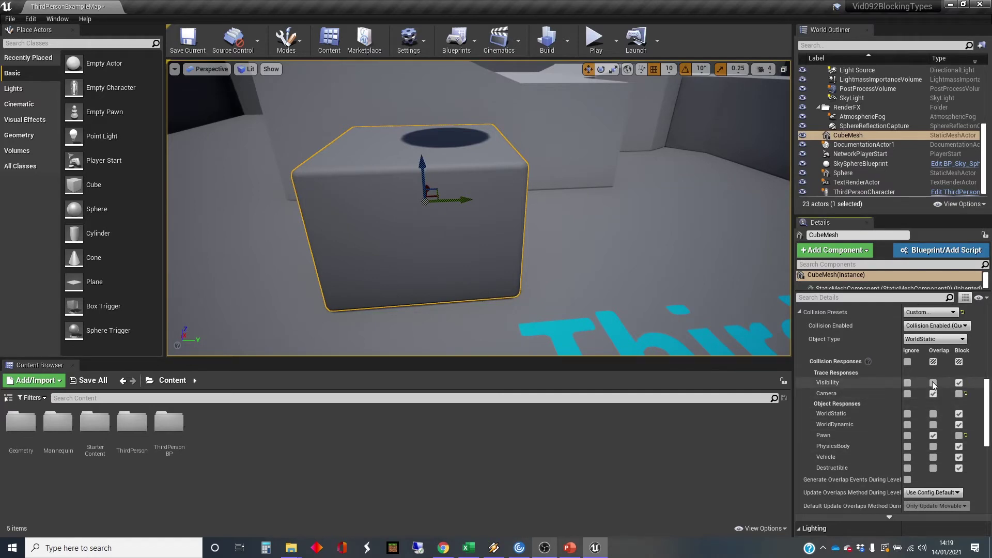
click(933, 383)
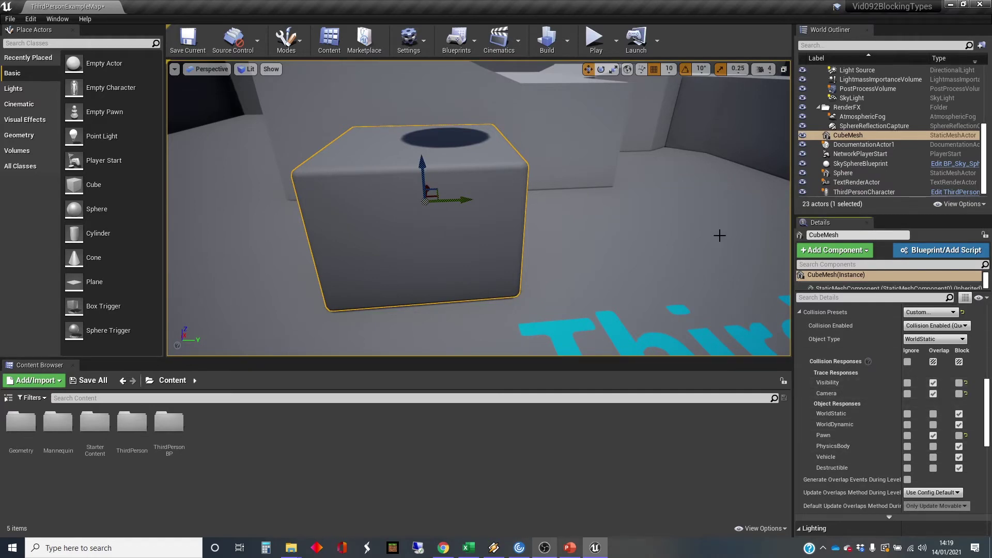
Test the cube's Camera and Visibility overlap in play mode by running the character through the cube and around the sphere.
click(593, 40)
click(586, 98)
key(w)
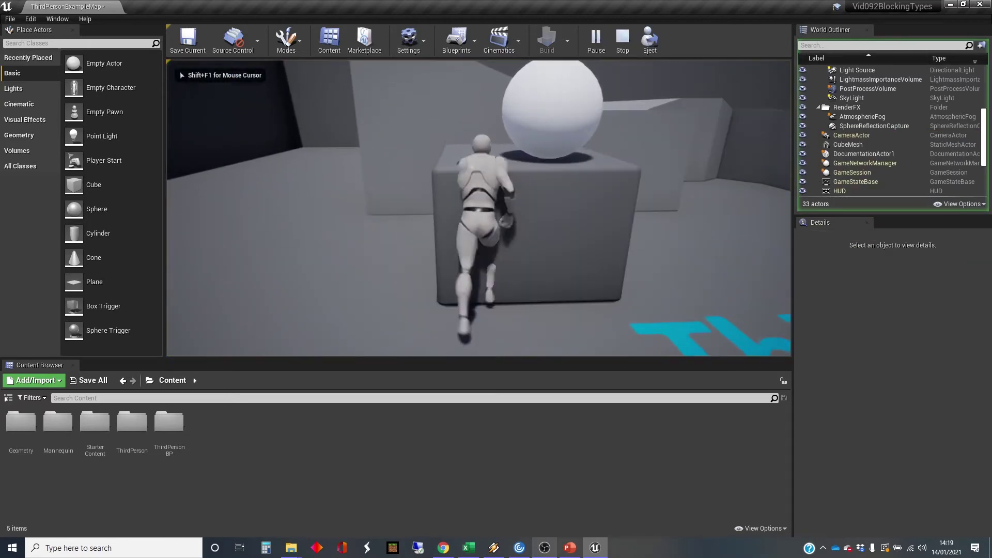
key(s)
key(w)
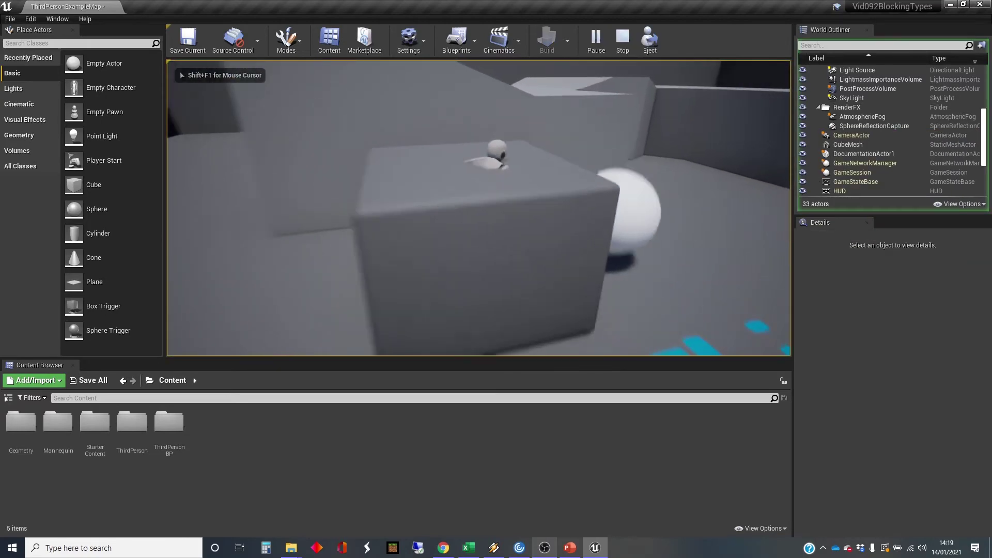
key(d)
key(w)
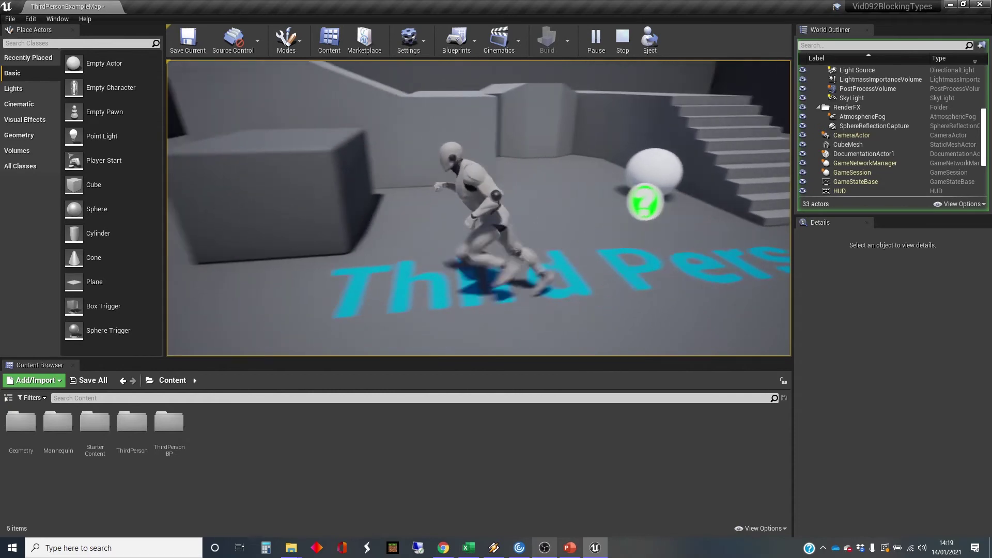
key(w)
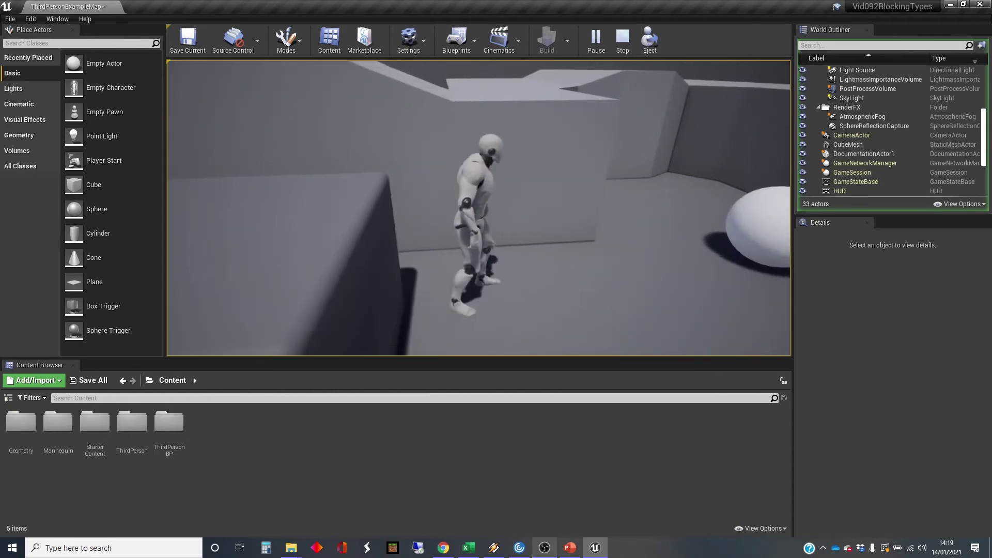
key(s)
key(w)
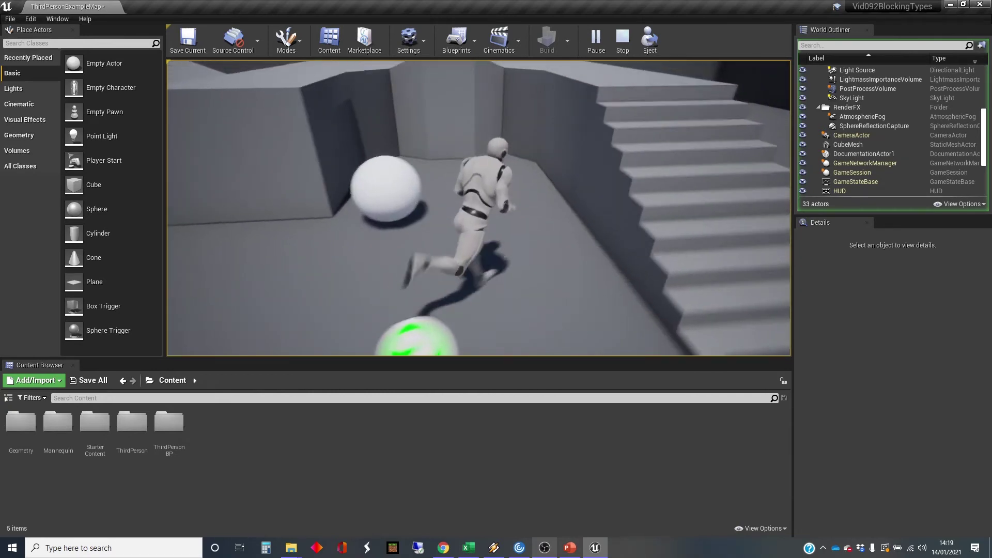
key(w)
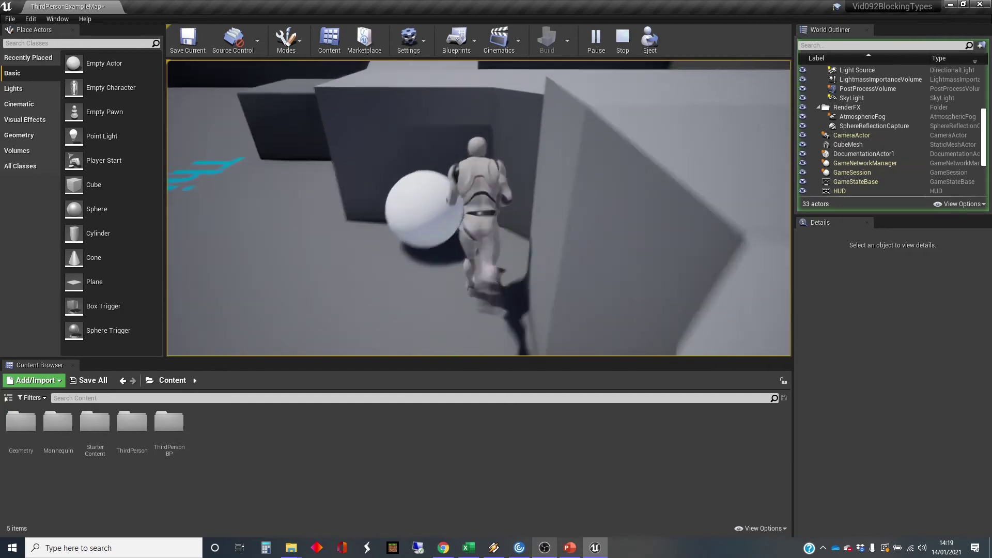
key(w)
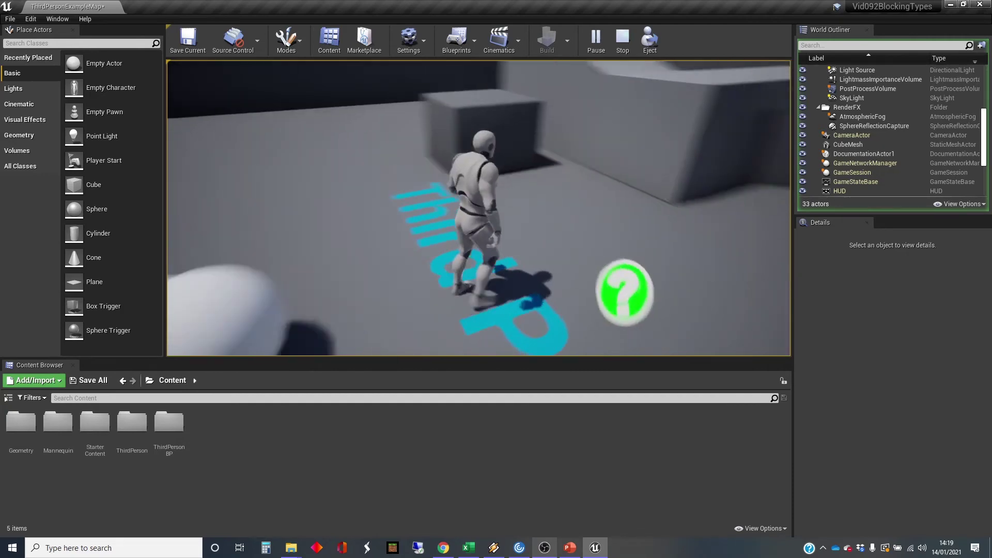
key(Escape)
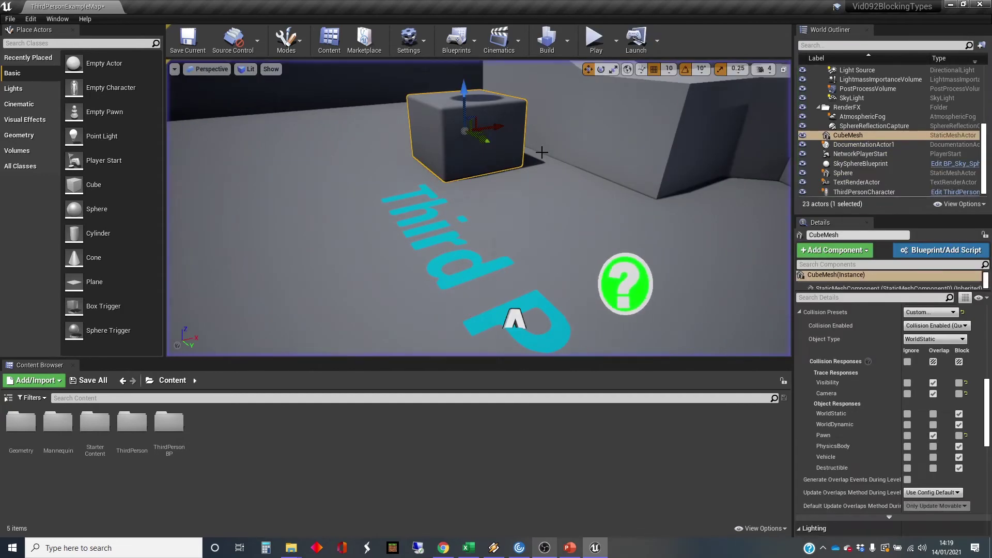
Play the level briefly to observe how the falling sphere interacts with the cube.
click(596, 37)
click(576, 188)
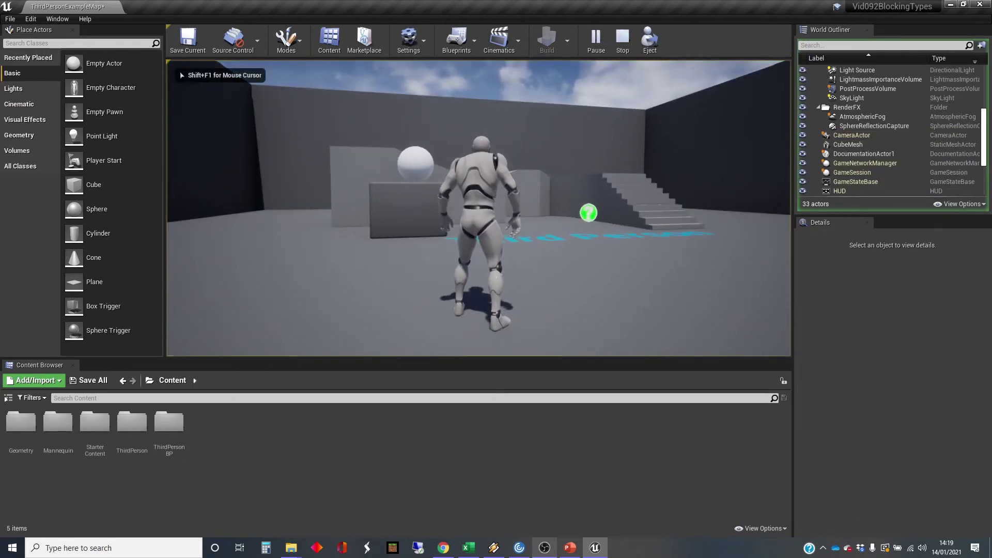
key(Escape)
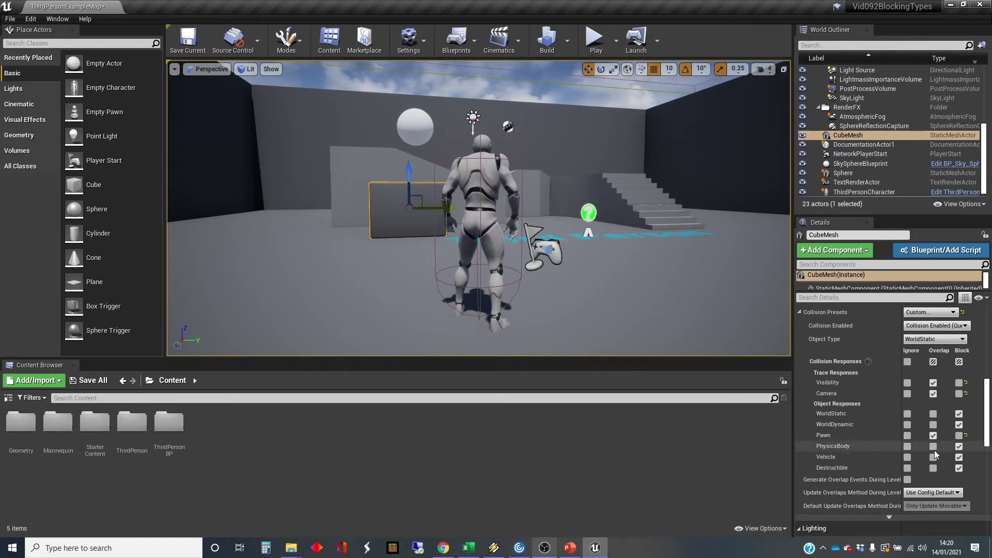
Try the cube's PhysicsBody response as Ignore in play mode, moving the character near the cube, and restore the response to Block.
click(907, 445)
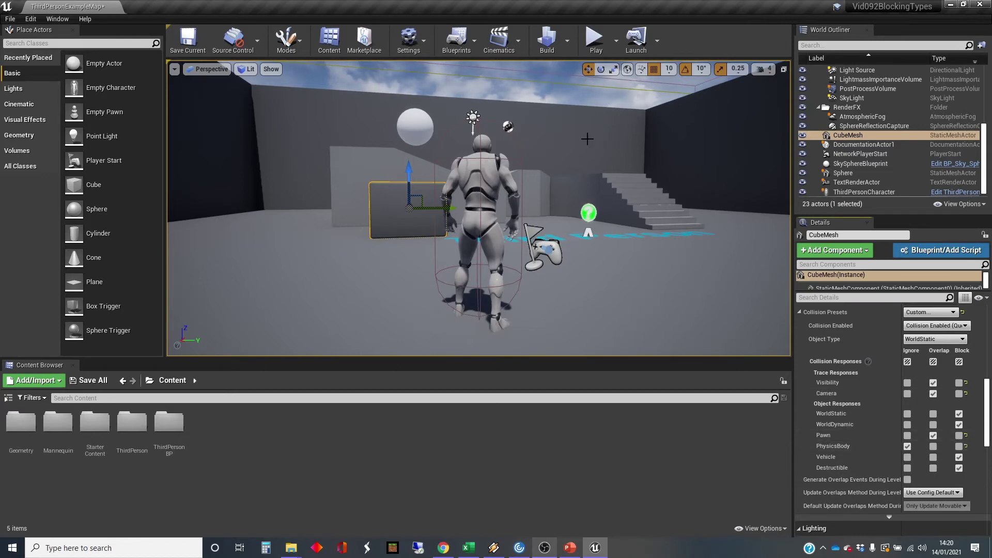
click(594, 39)
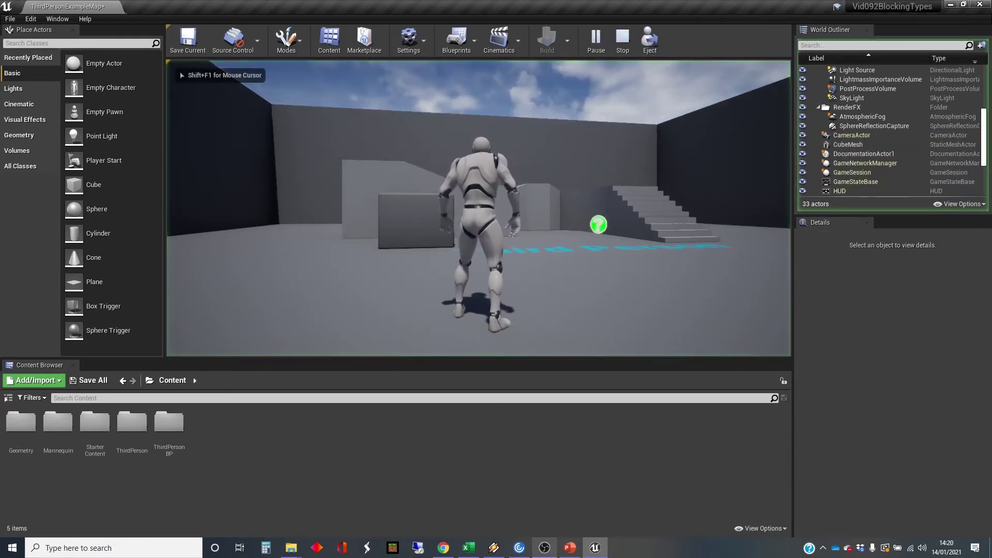
key(w)
key(a)
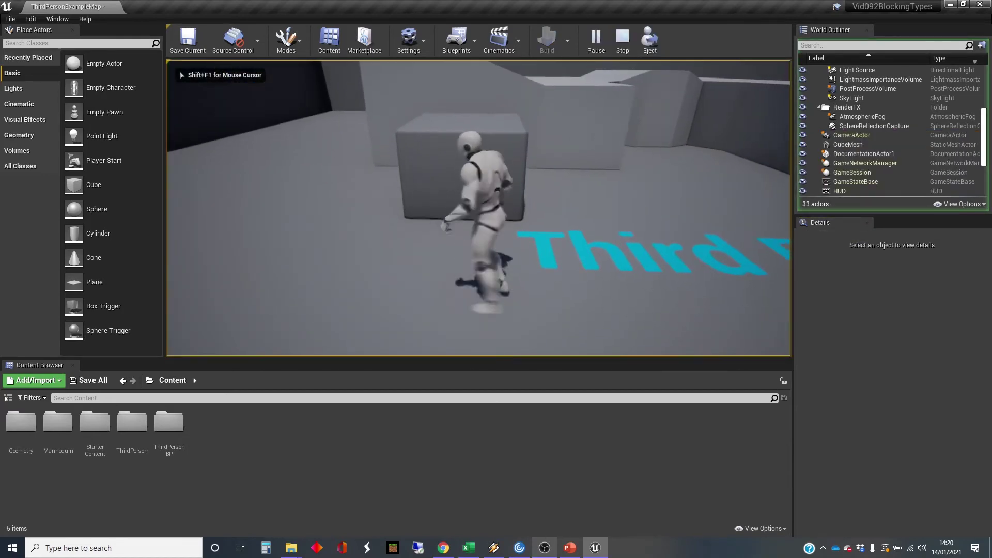
key(s)
key(w)
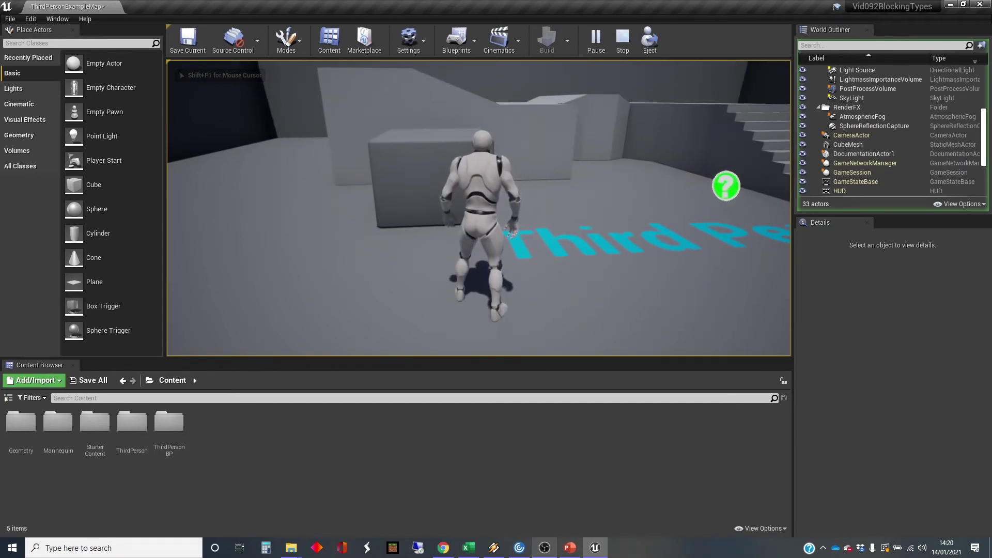
key(s)
key(w)
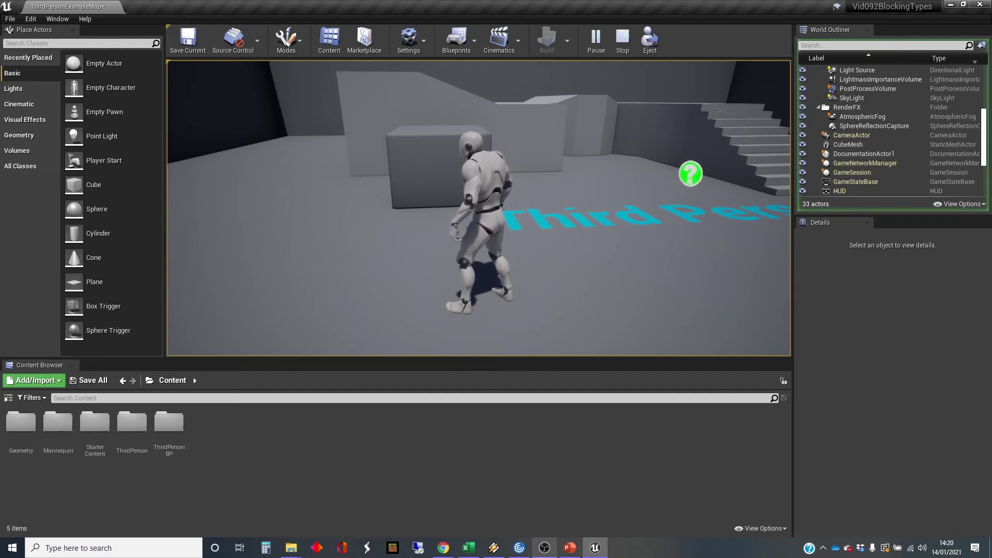
key(Escape)
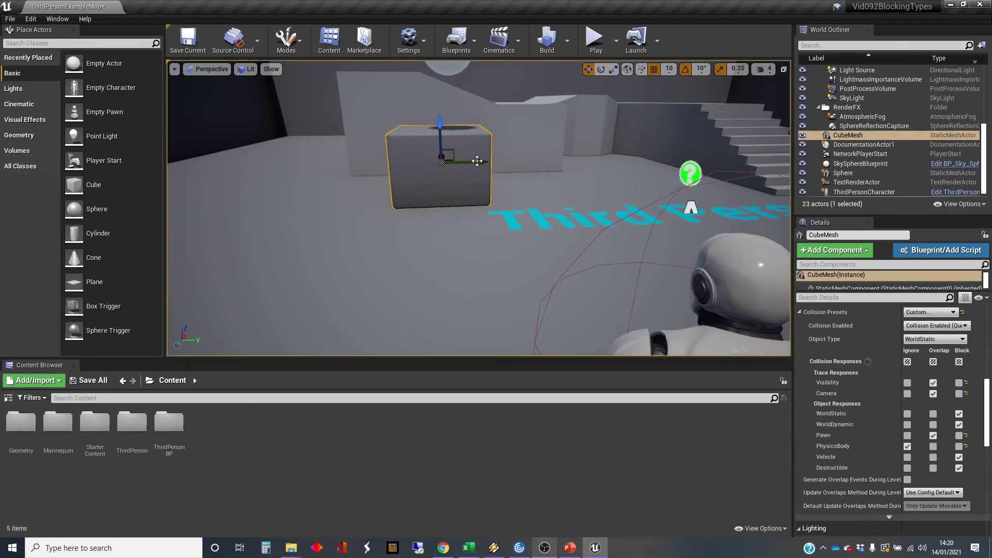
click(959, 446)
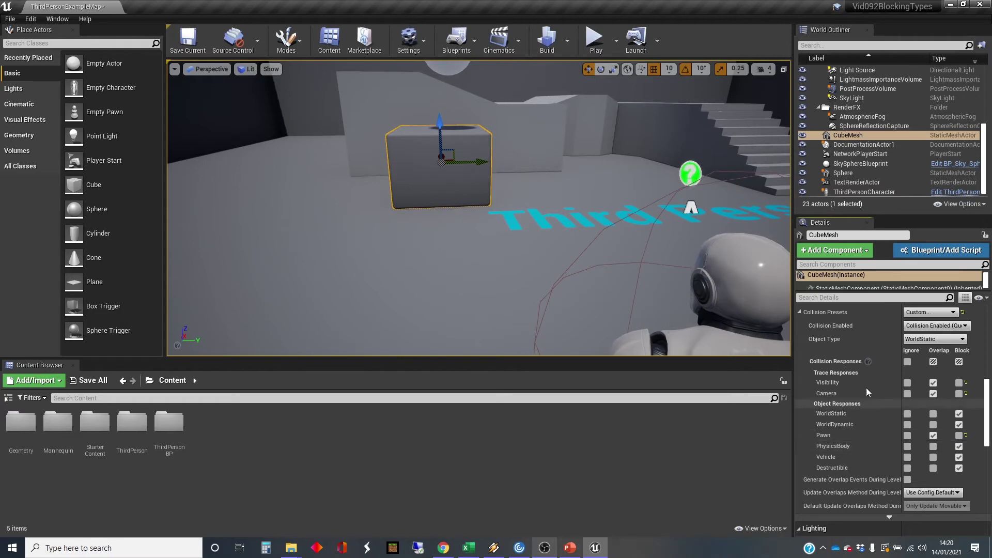
Set the sphere's WorldStatic and Pawn responses to Overlap.
right_drag(483, 107, 483, 88)
click(458, 98)
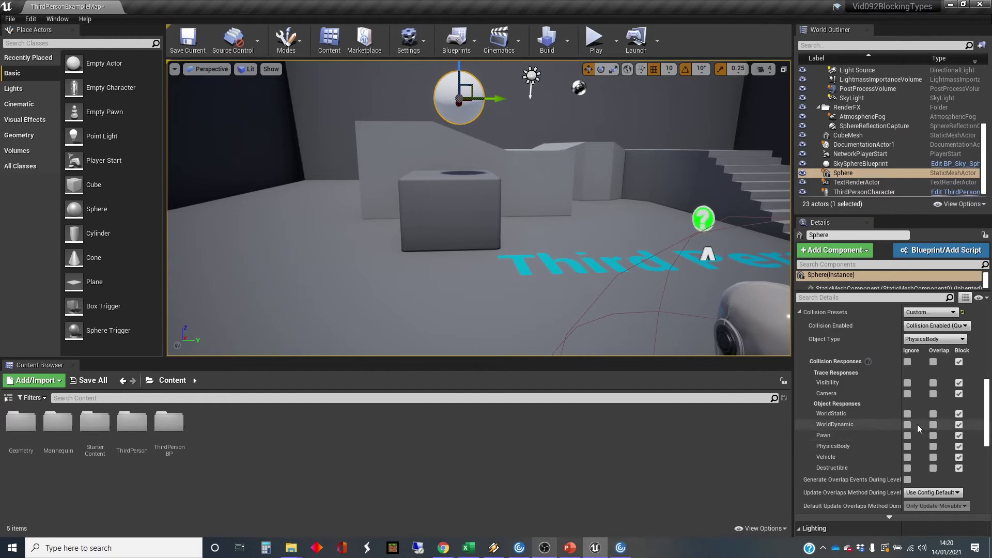
click(932, 413)
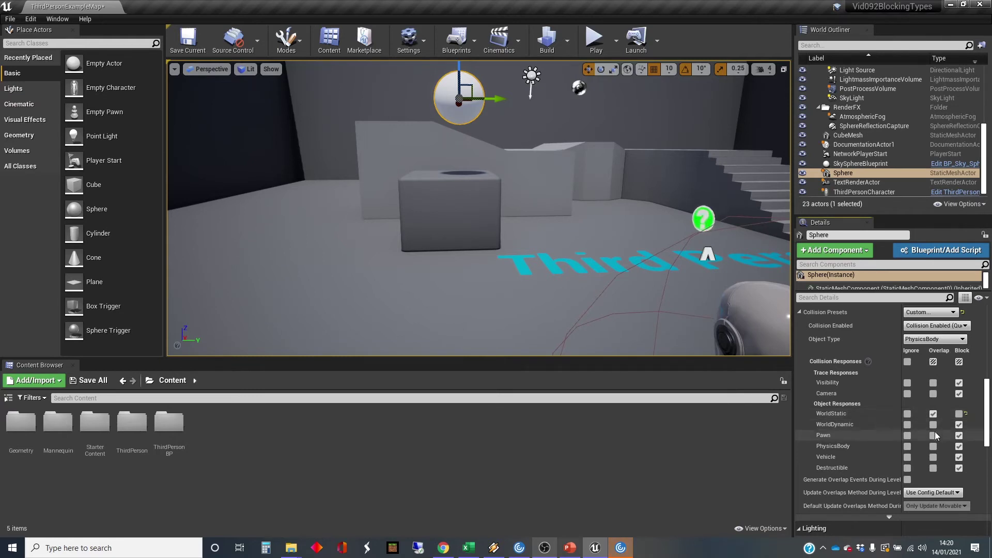
click(933, 436)
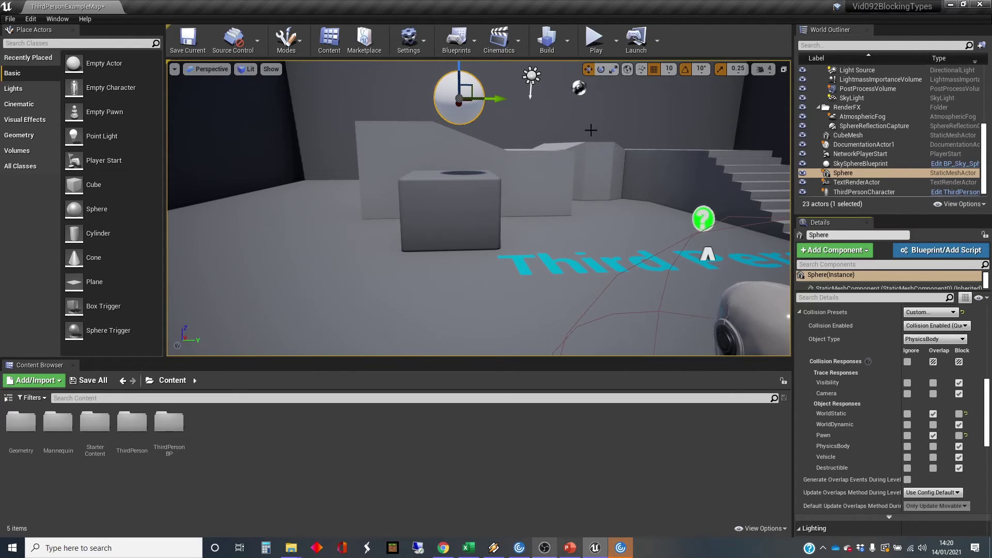
Test the sphere's overlap responses in play mode by running and jumping the character at the cube.
click(595, 41)
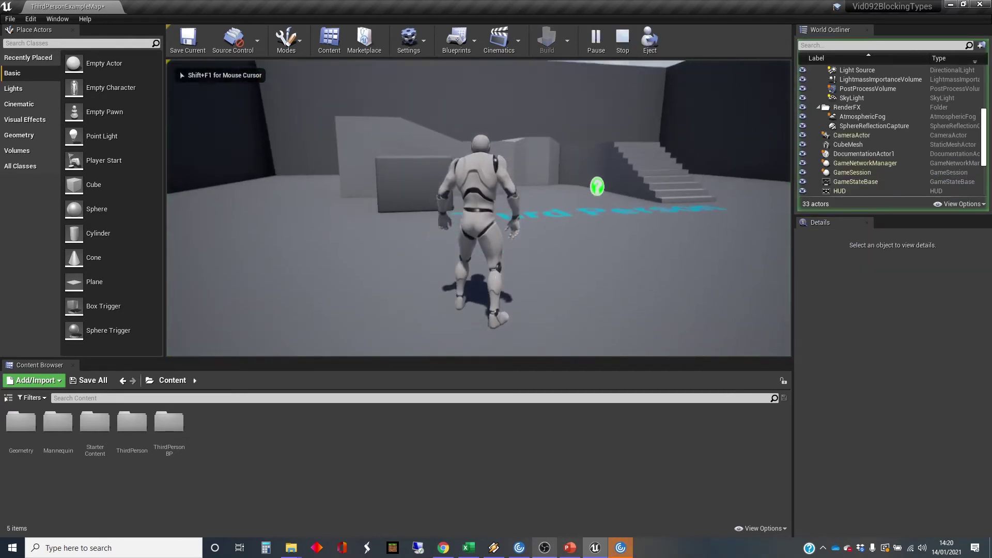
key(w)
key(space)
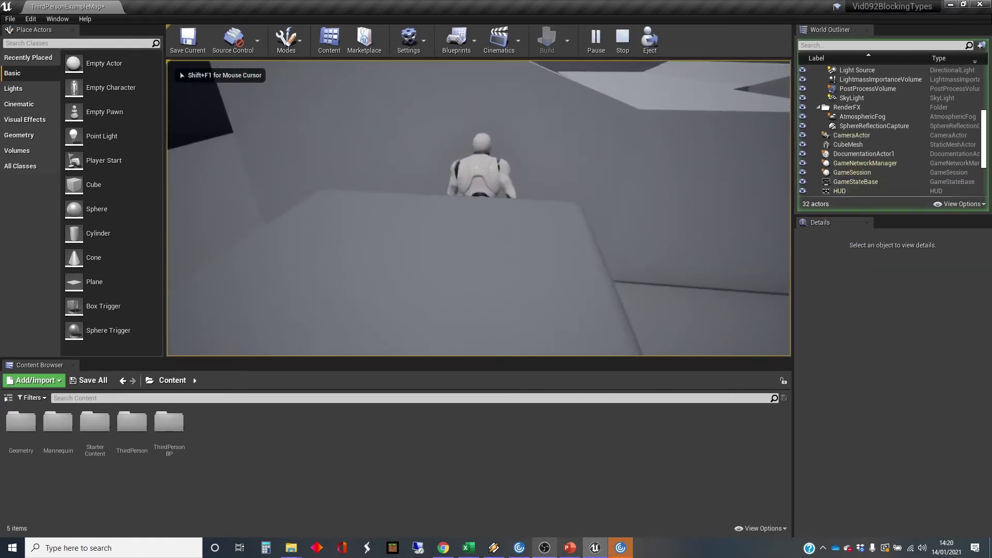
key(w)
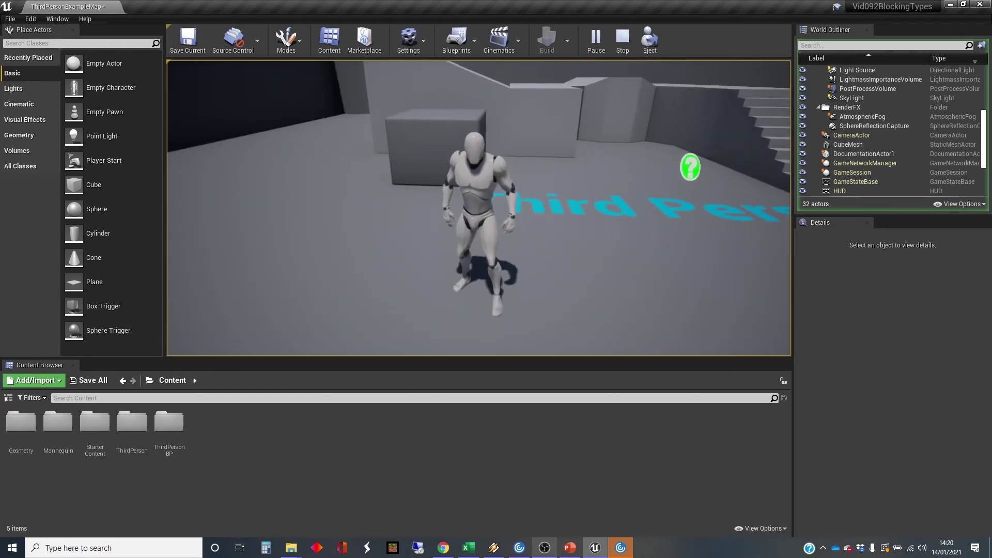
key(Escape)
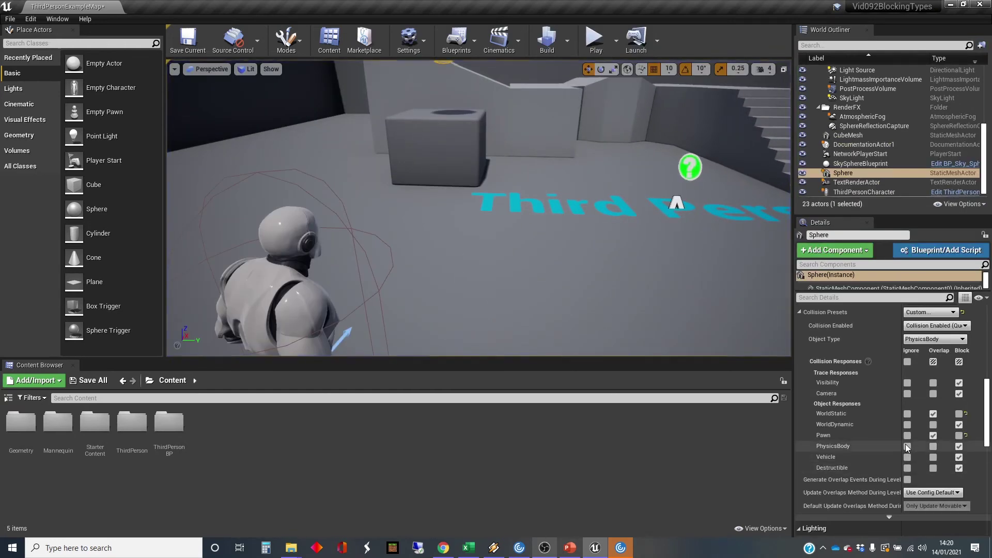
Set the sphere's Pawn response to Block and test it in play mode by running and jumping the character under the falling sphere.
click(959, 436)
click(597, 46)
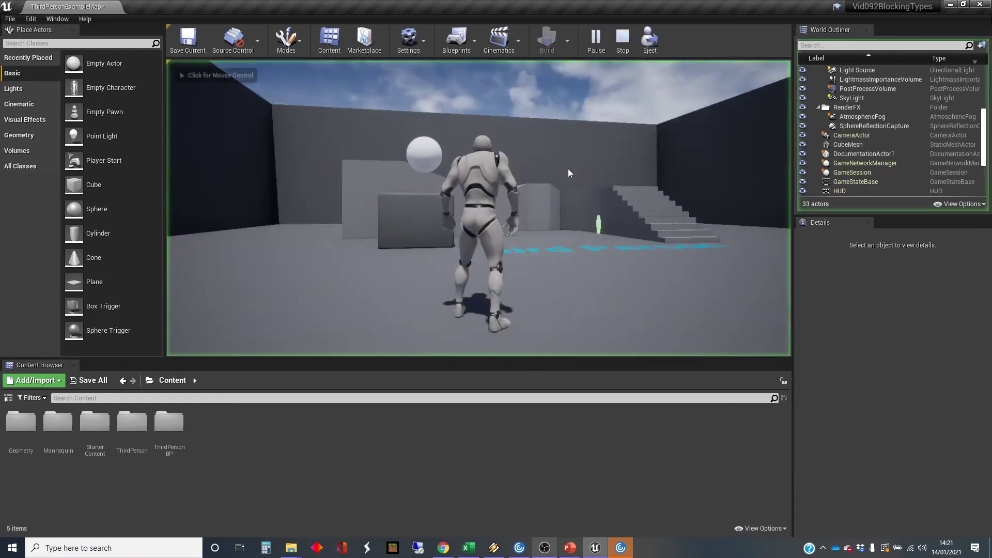
key(w)
key(space)
key(w)
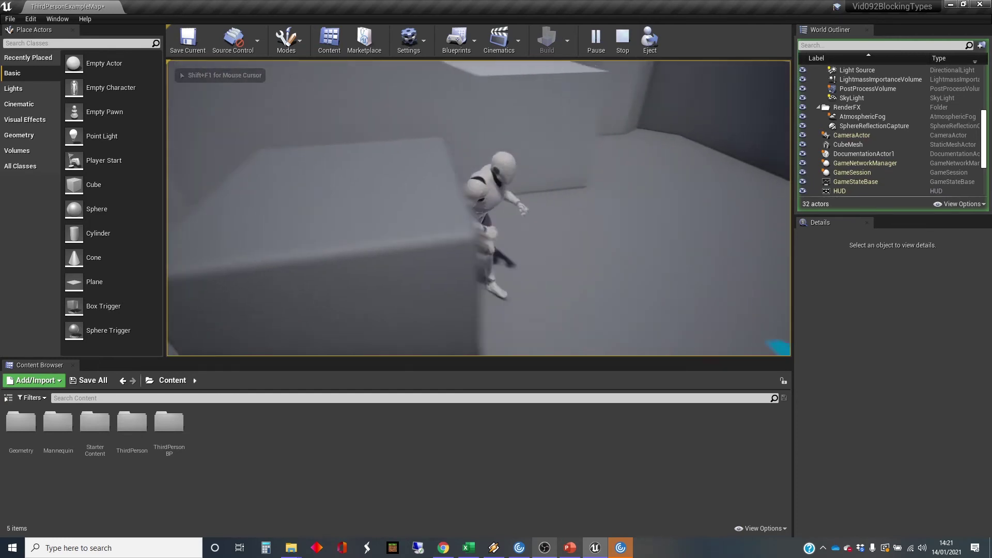
key(s)
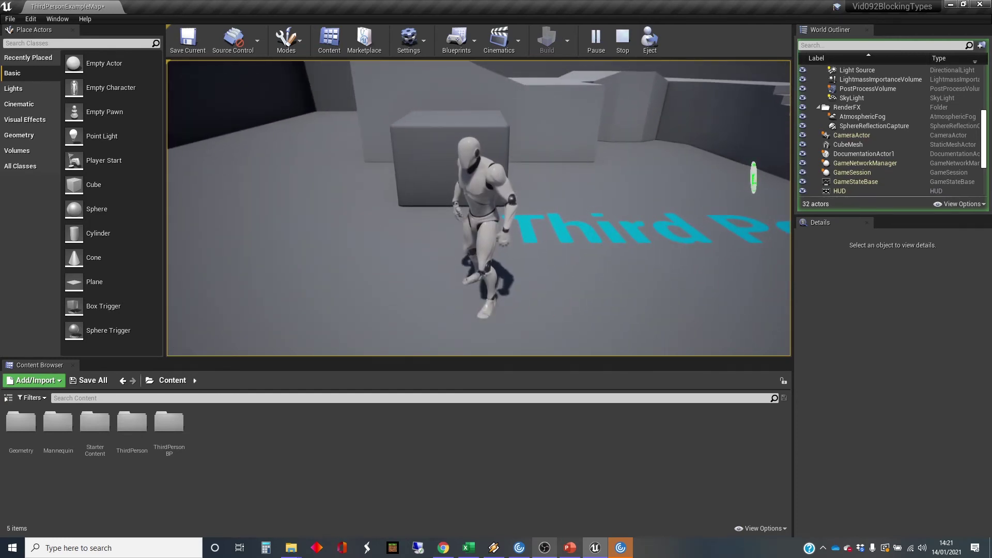
key(Escape)
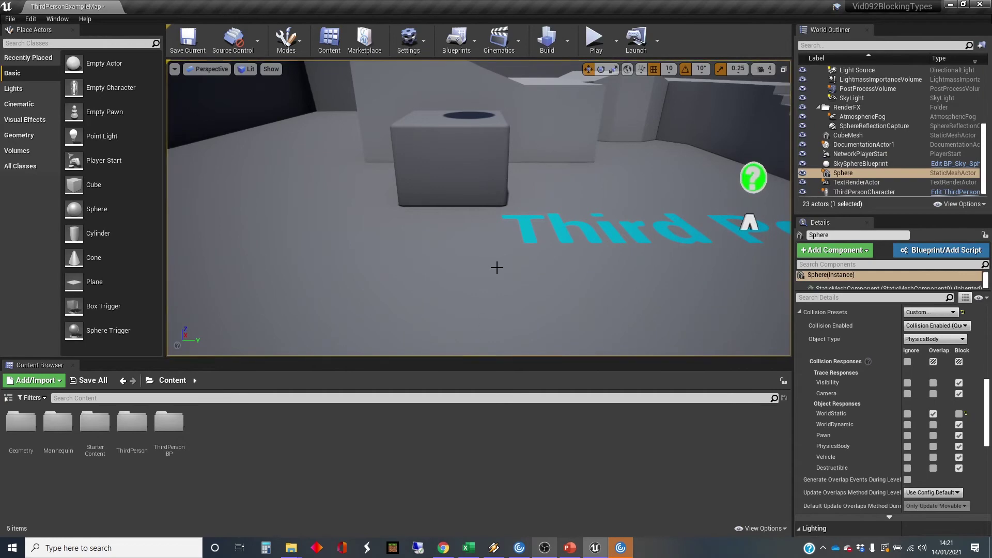
Examine the sphere's Collision Enabled options without changing the selection.
right_drag(547, 107, 580, 334)
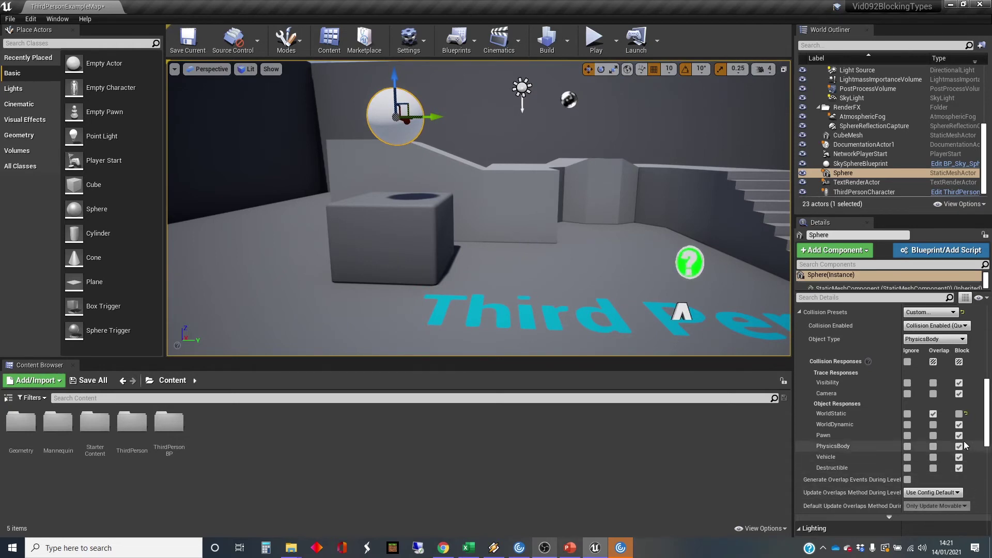
click(964, 325)
click(965, 326)
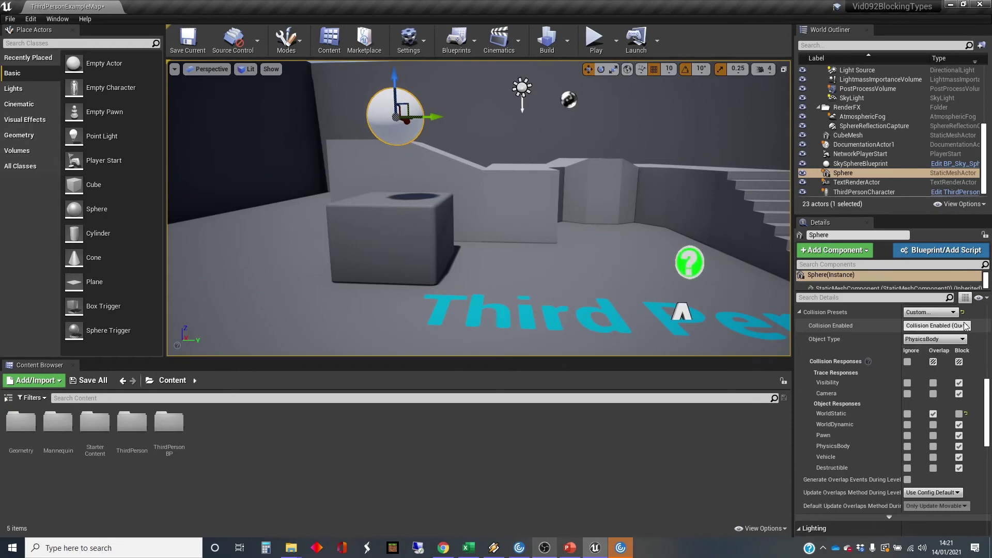
Move the sphere from above the cube to hang over the open floor in front of it.
right_drag(525, 283, 452, 310)
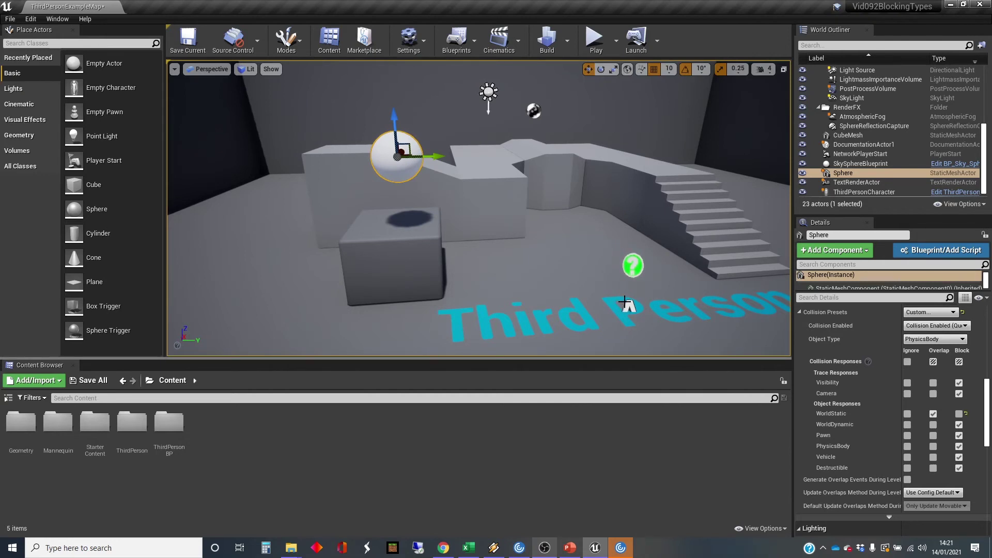
drag(447, 255, 450, 244)
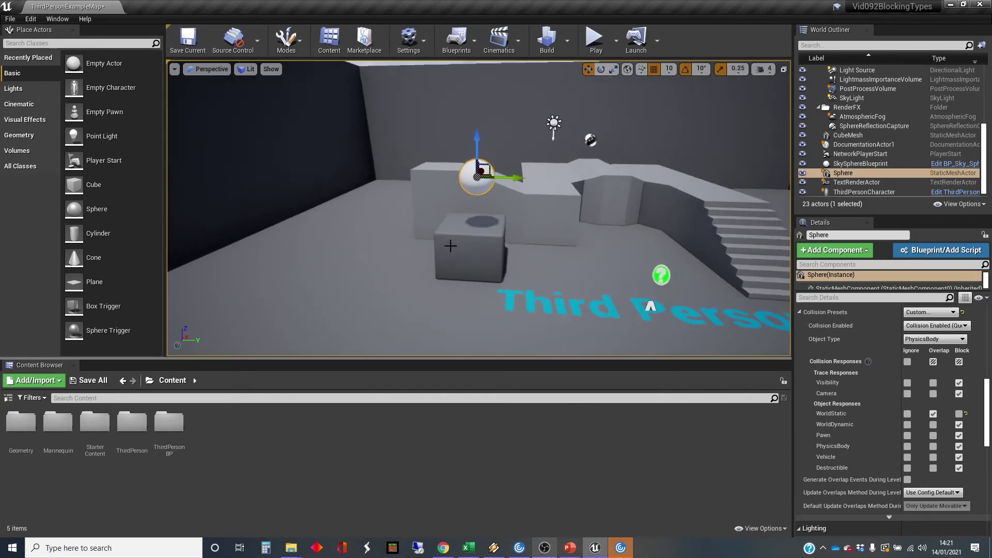
scroll(500, 177, up, 6)
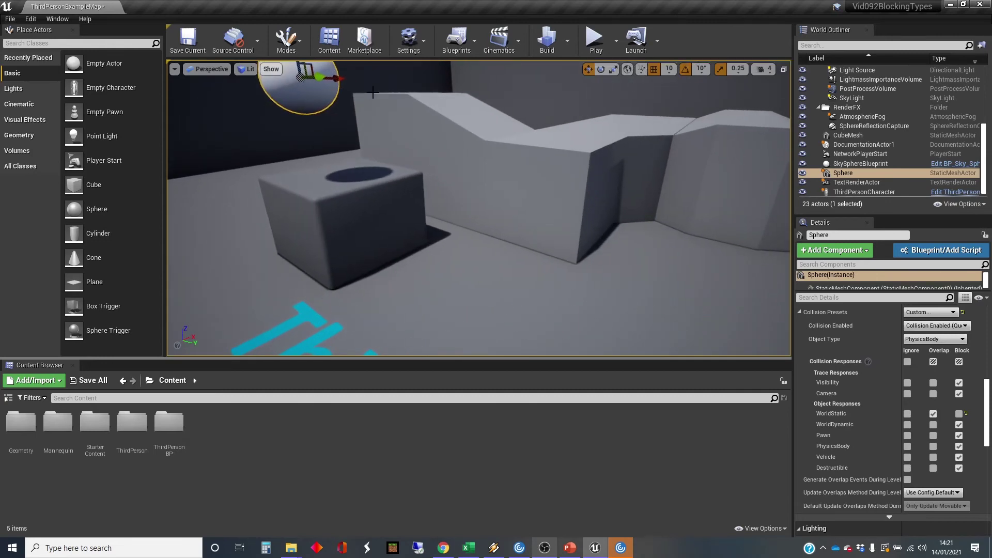
drag(319, 82, 217, 129)
mouse_move(308, 166)
right_down()
mouse_move(392, 196)
mouse_move(309, 165)
right_up()
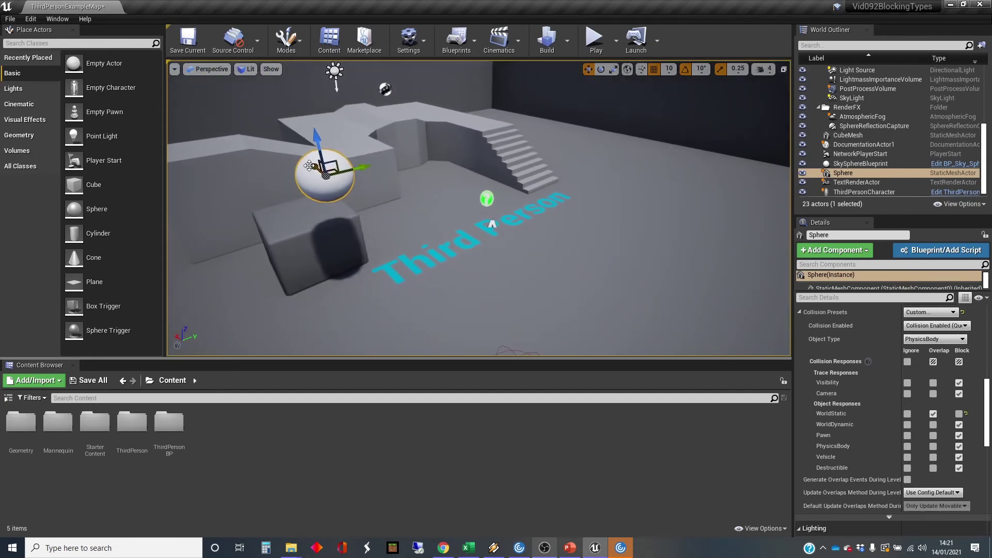
Test the sphere over the open floor in play mode by running the character back and forth through the cube.
click(594, 41)
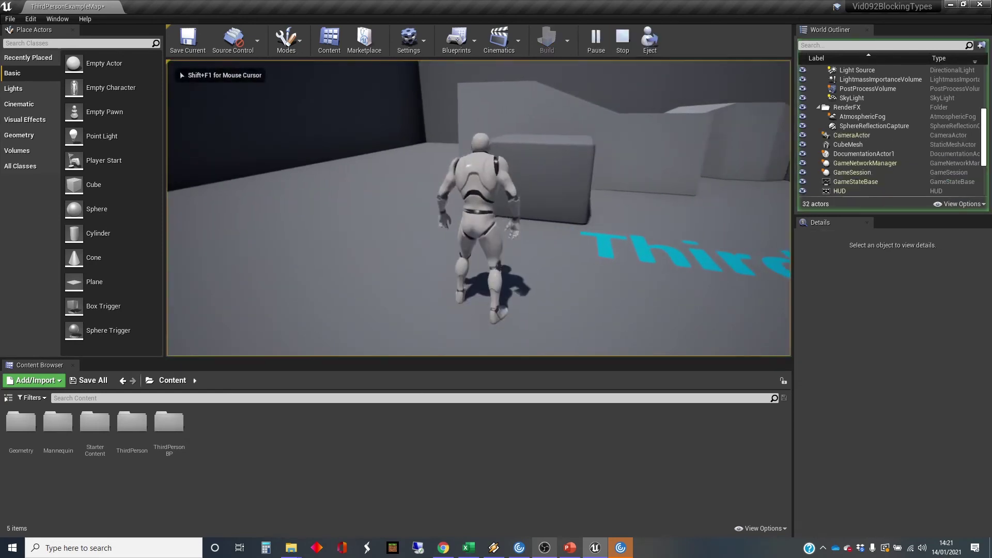
key(s)
key(w)
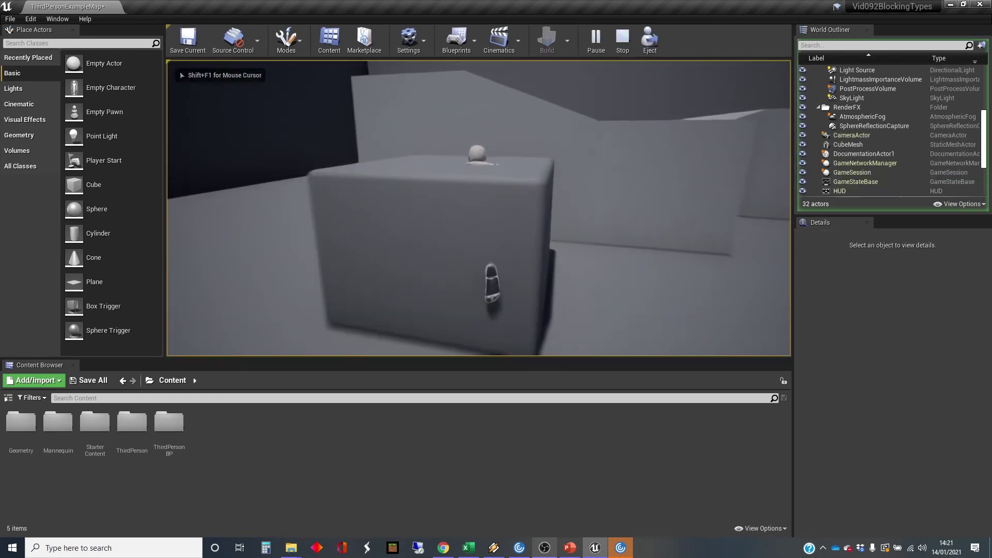
key(s)
key(w)
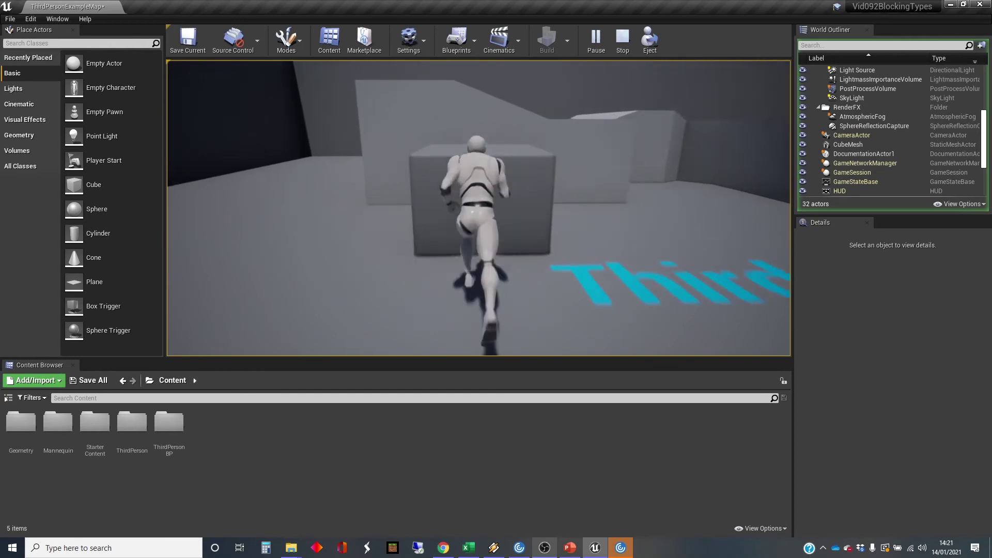
key(s)
key(s)
key(w)
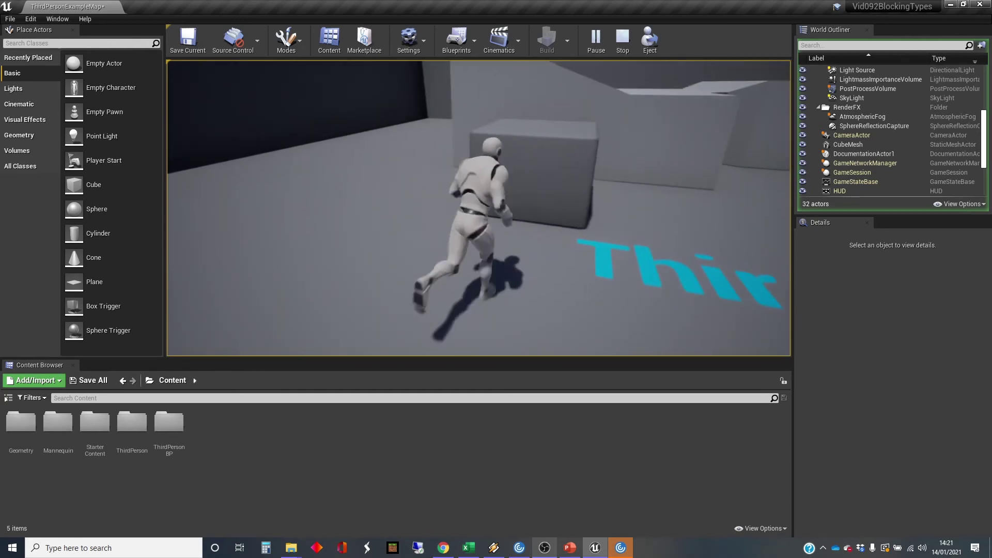
key(Escape)
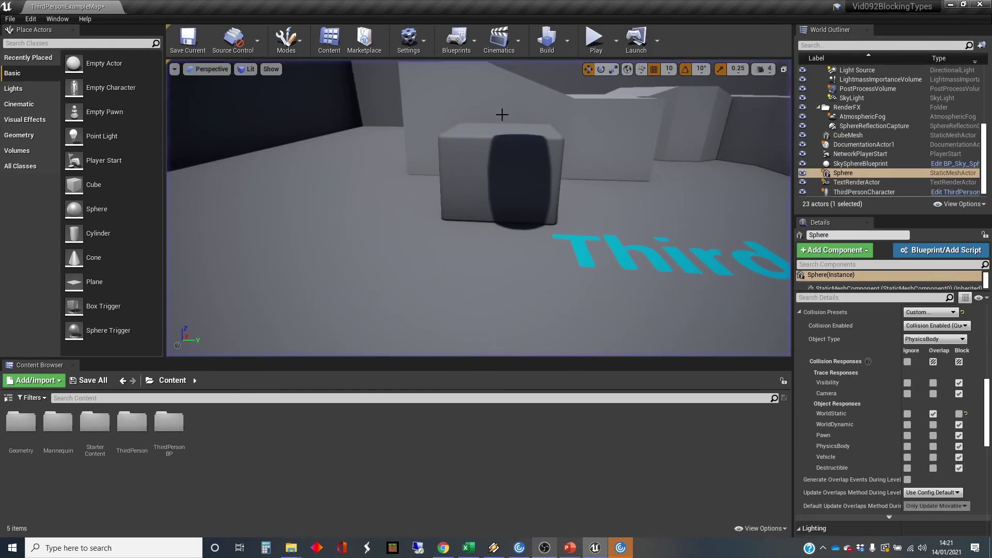
Move the sphere back along the X axis so it hangs above the cube.
right_drag(489, 142, 341, 155)
key(f)
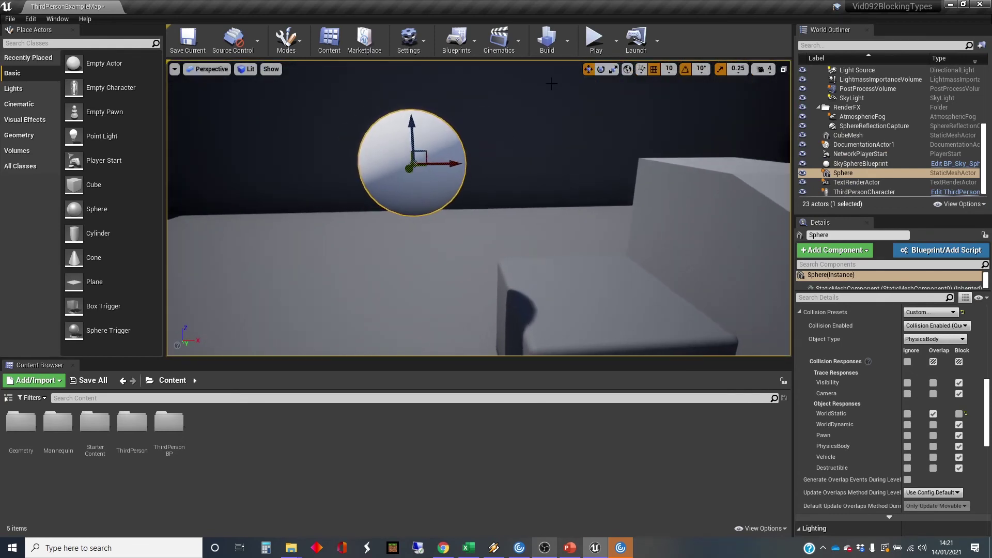
right_drag(441, 159, 467, 160)
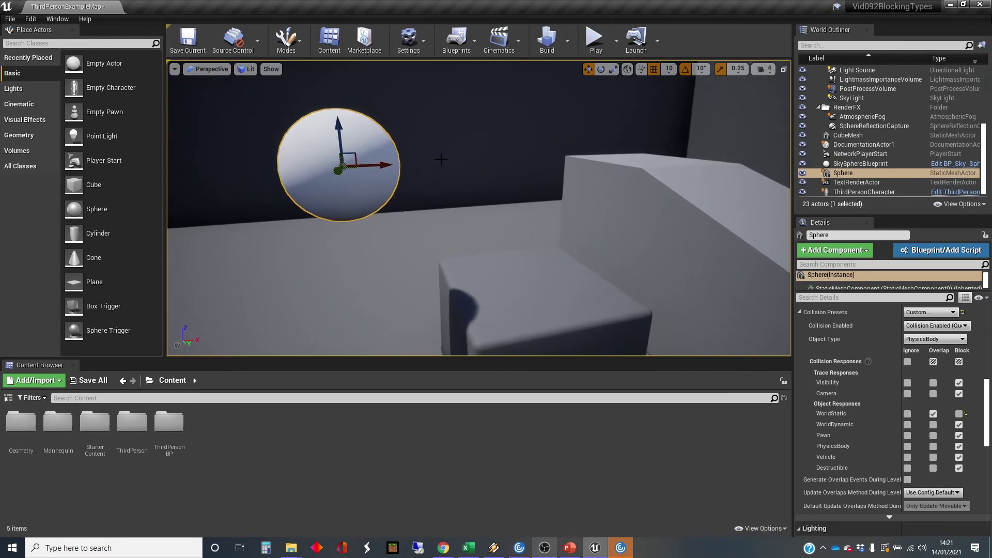
drag(387, 165, 548, 163)
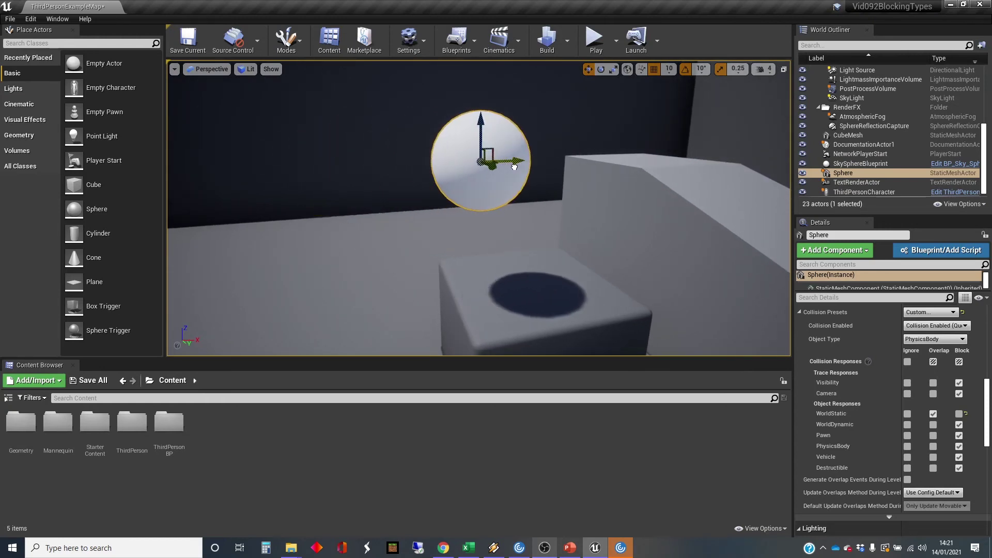
right_drag(547, 163, 383, 208)
scroll(383, 207, up, 1)
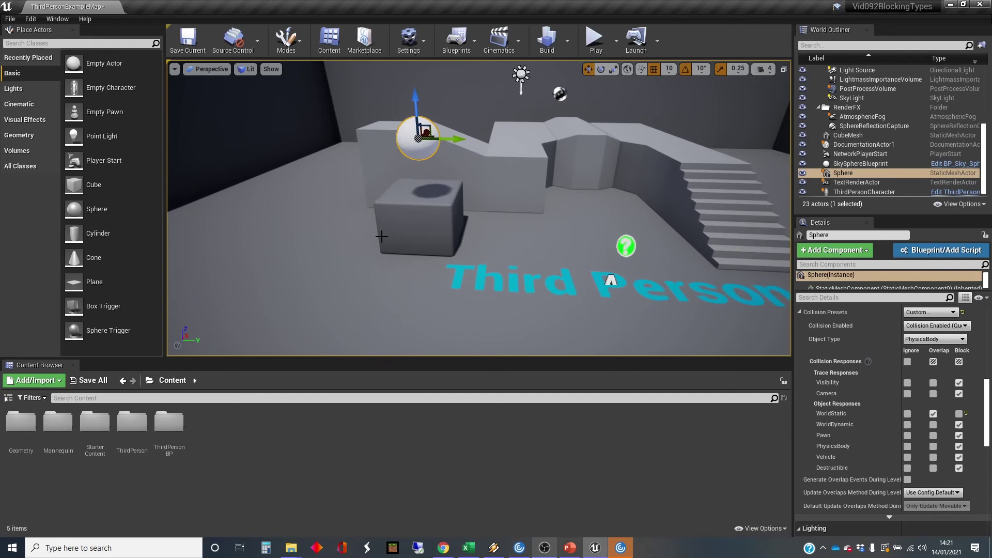
Examine the cube's object type and the floor's collision settings without changing them.
click(424, 221)
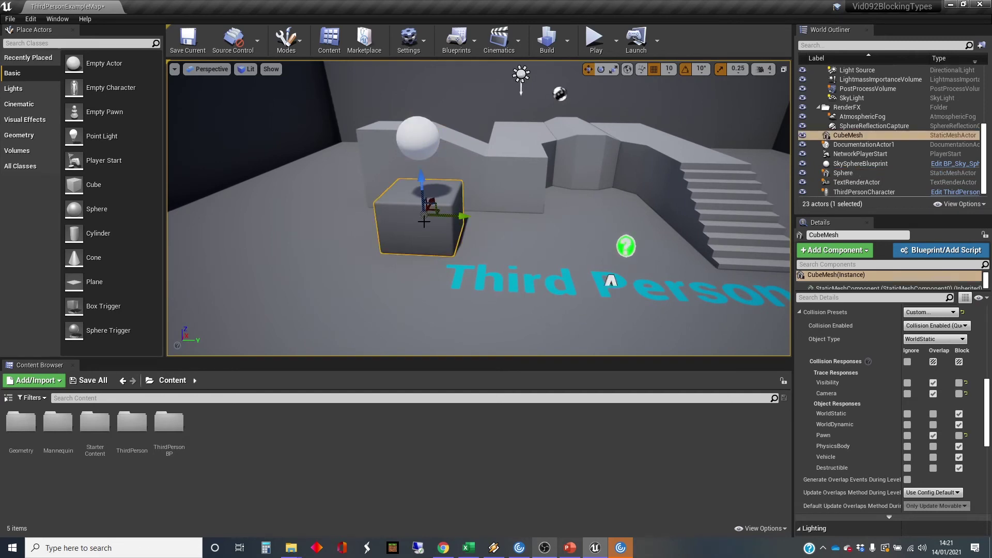
click(611, 281)
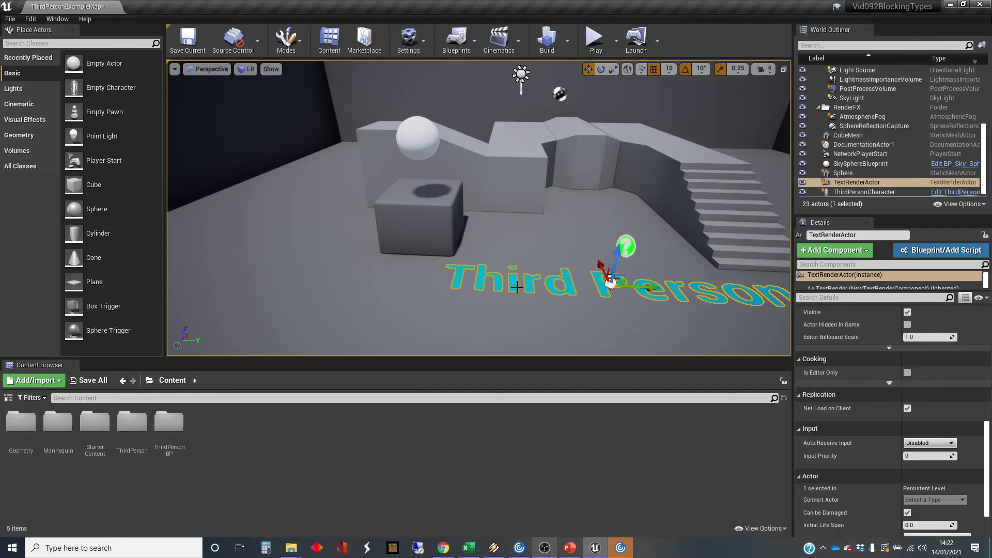
click(365, 301)
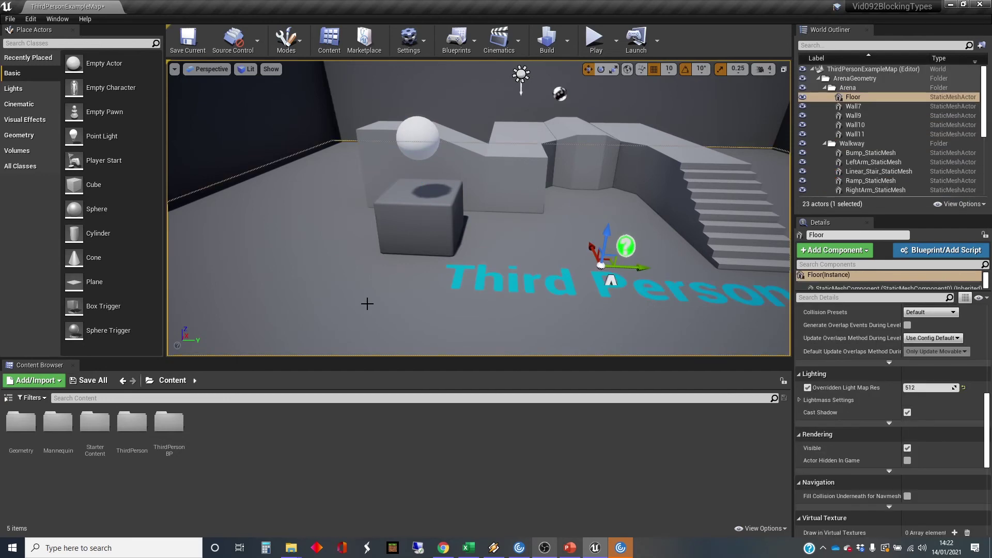
scroll(889, 371, down, 1)
scroll(888, 371, down, 10)
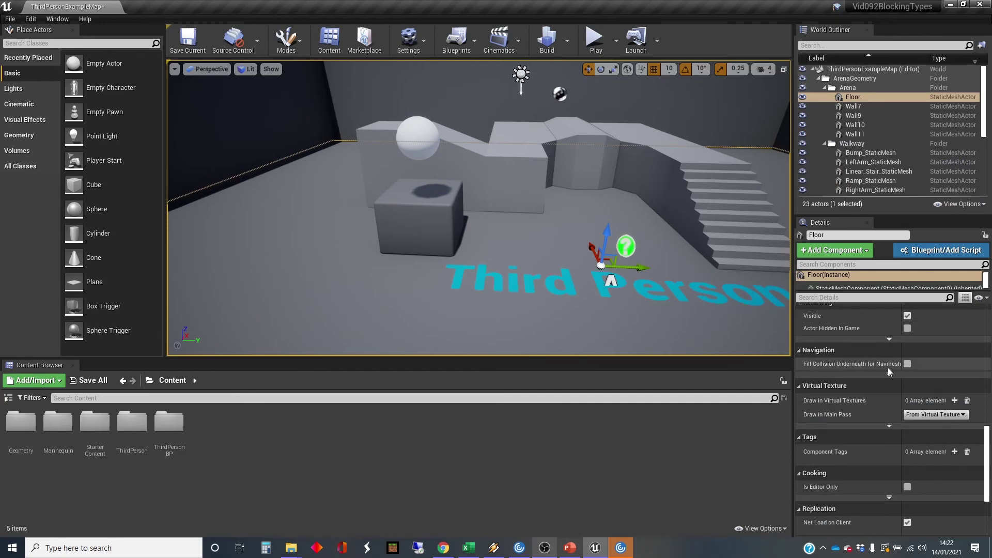
scroll(889, 371, up, 8)
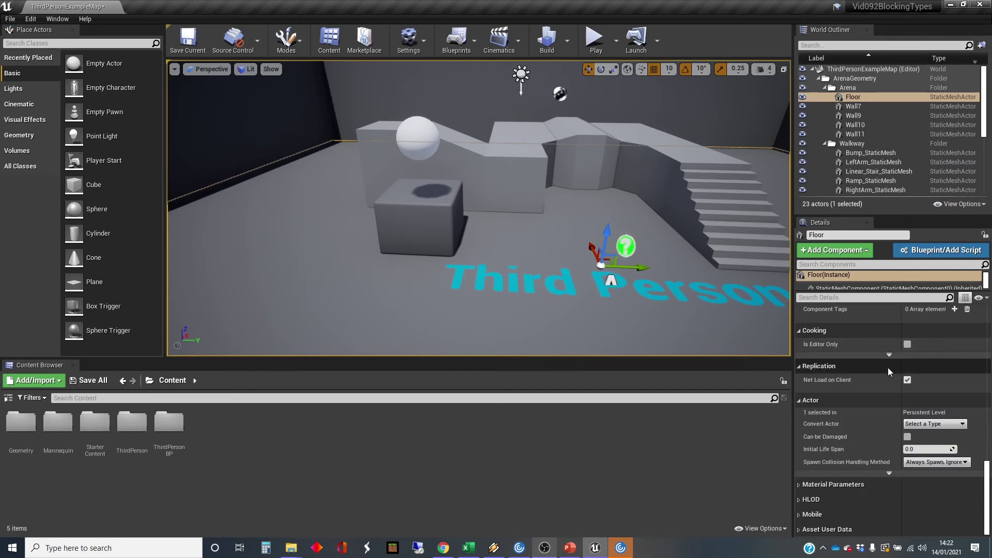
scroll(889, 371, up, 5)
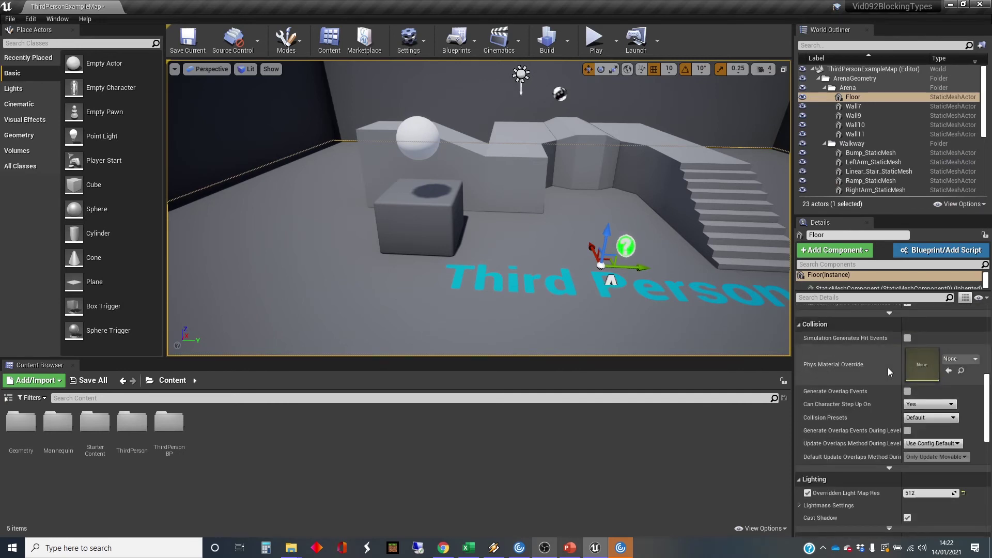
scroll(866, 395, down, 1)
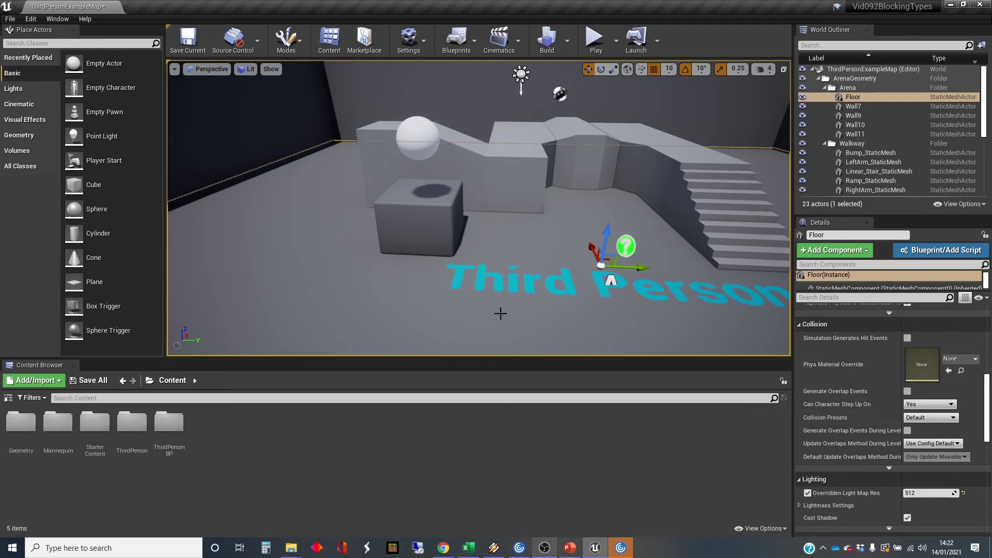
Set the cube's collision Object Type to WorldDynamic.
click(430, 212)
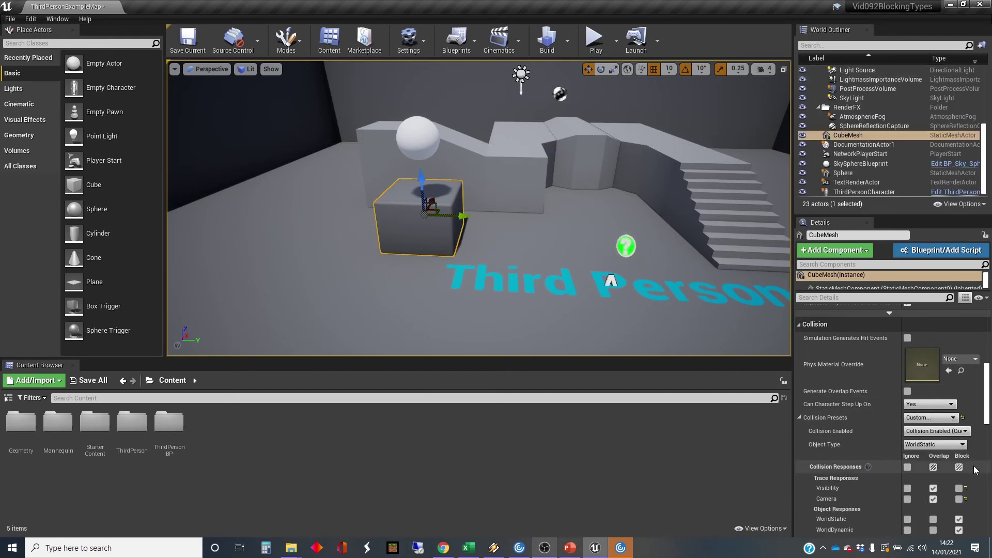
click(964, 444)
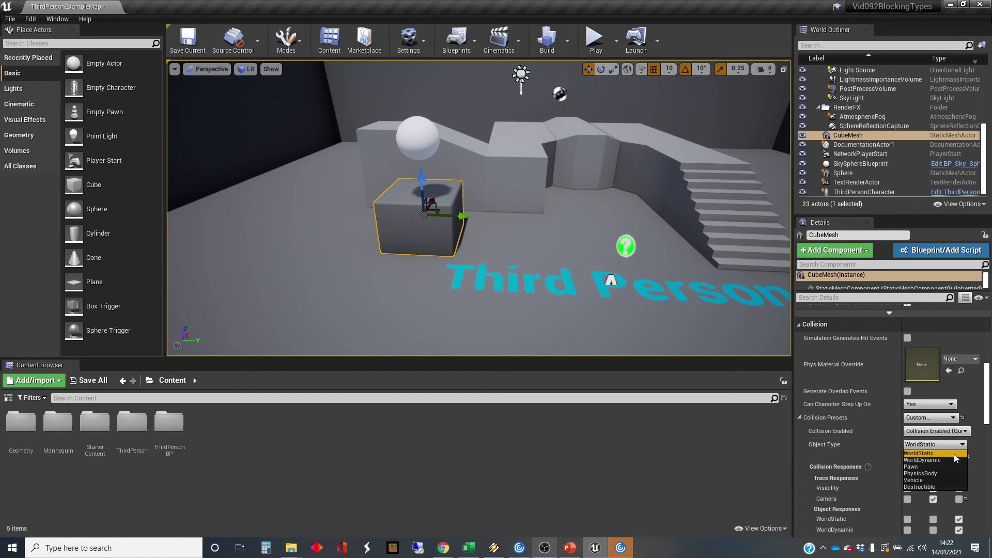
click(949, 460)
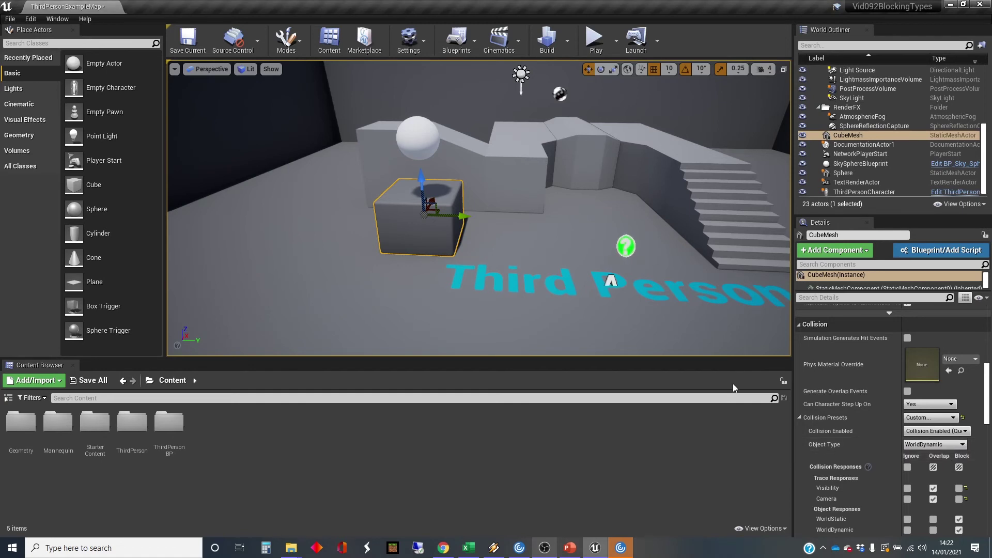
Set the sphere's WorldStatic response to Block and its WorldDynamic response to Overlap.
click(424, 147)
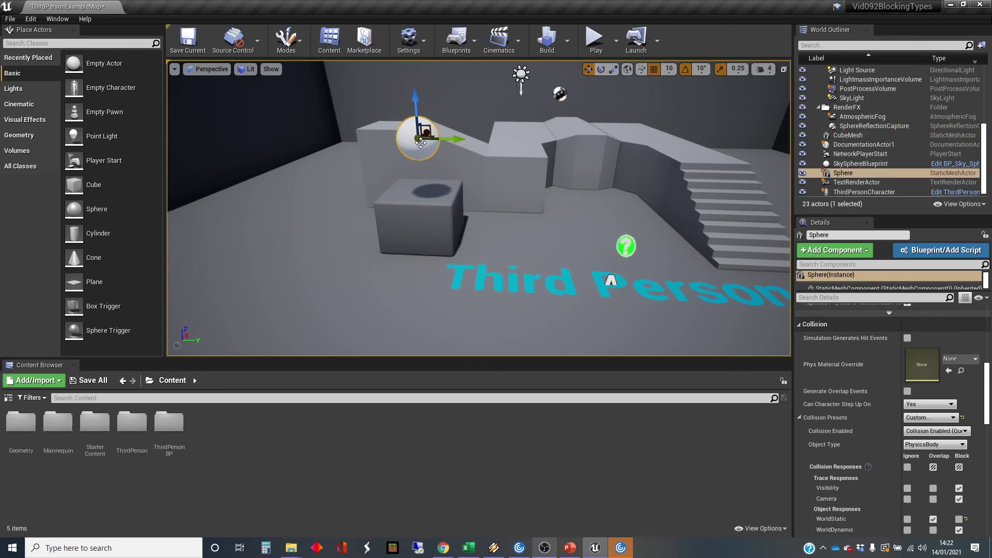
right_click(788, 457)
scroll(879, 457, down, 3)
click(670, 301)
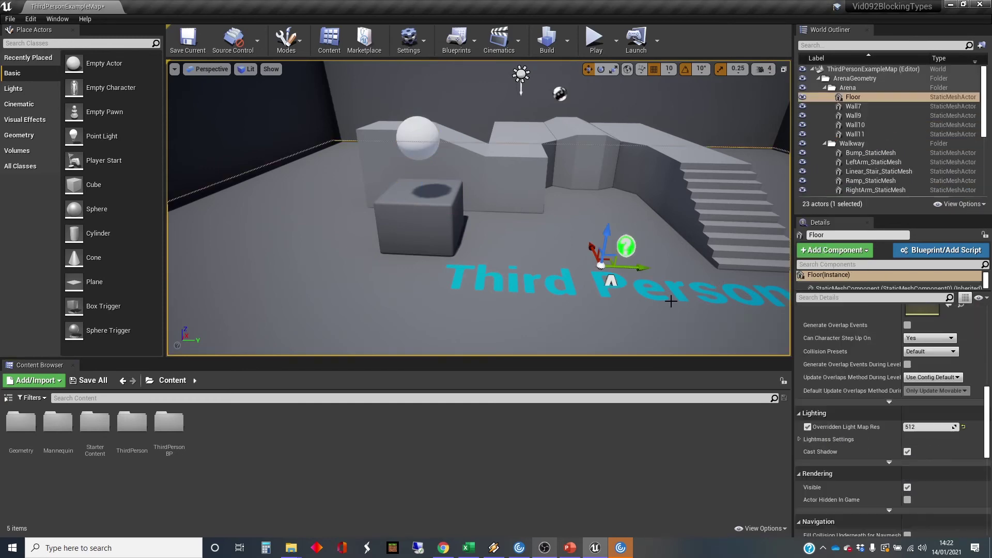
click(424, 132)
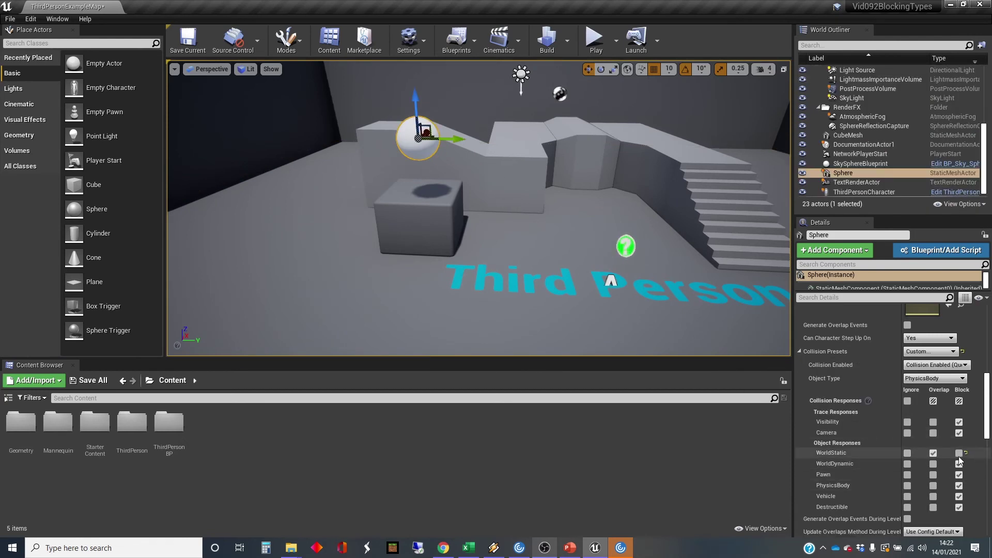
click(933, 464)
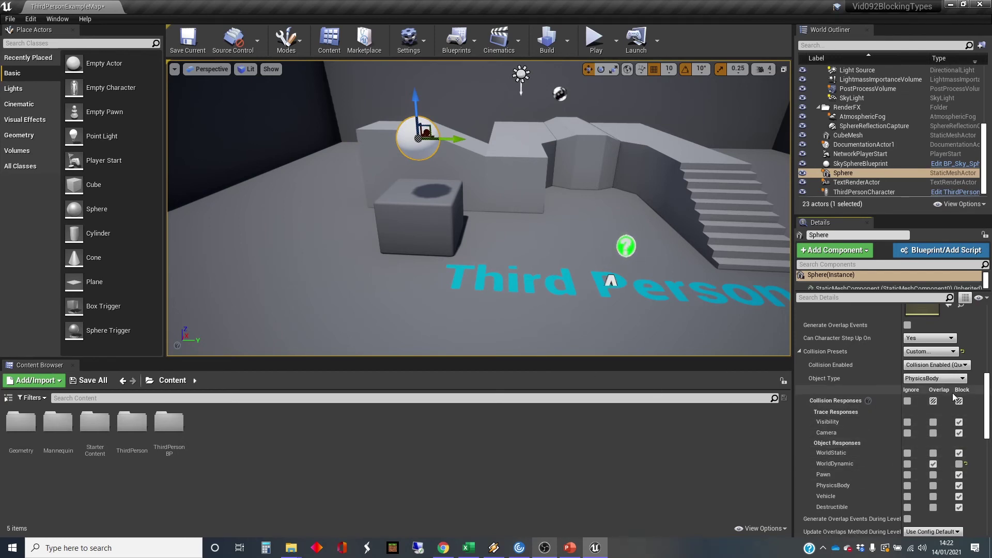
Test the sphere's new responses in play mode by running the character around the cube and against the sphere, and return to the sphere in the editor.
click(596, 41)
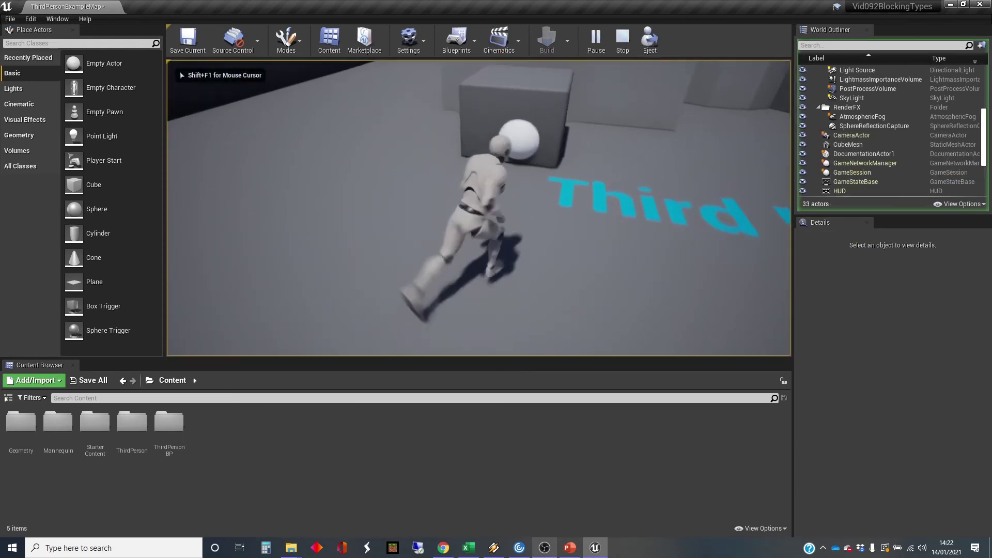
key(w)
key(d)
key(a)
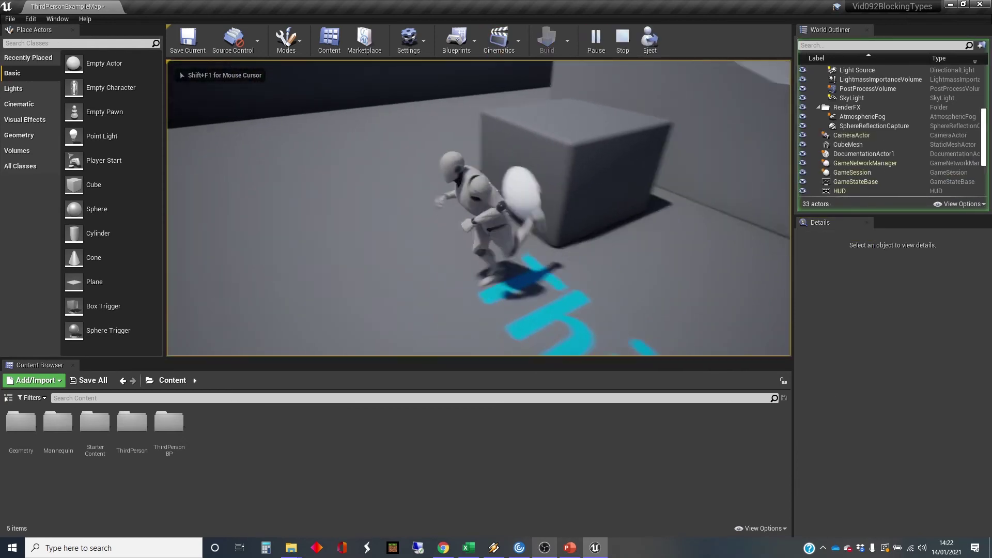
key(w)
key(d)
key(s)
key(w)
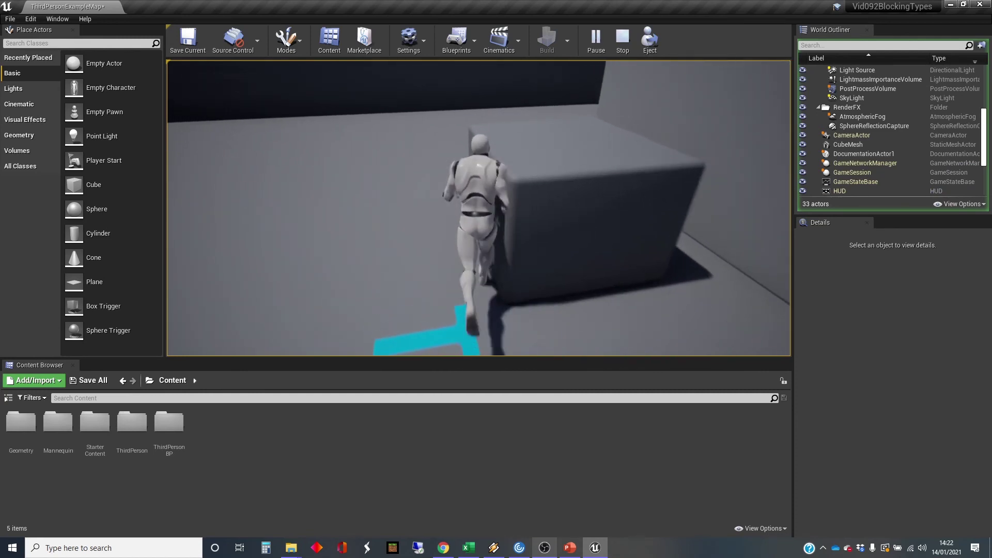
key(w)
key(a)
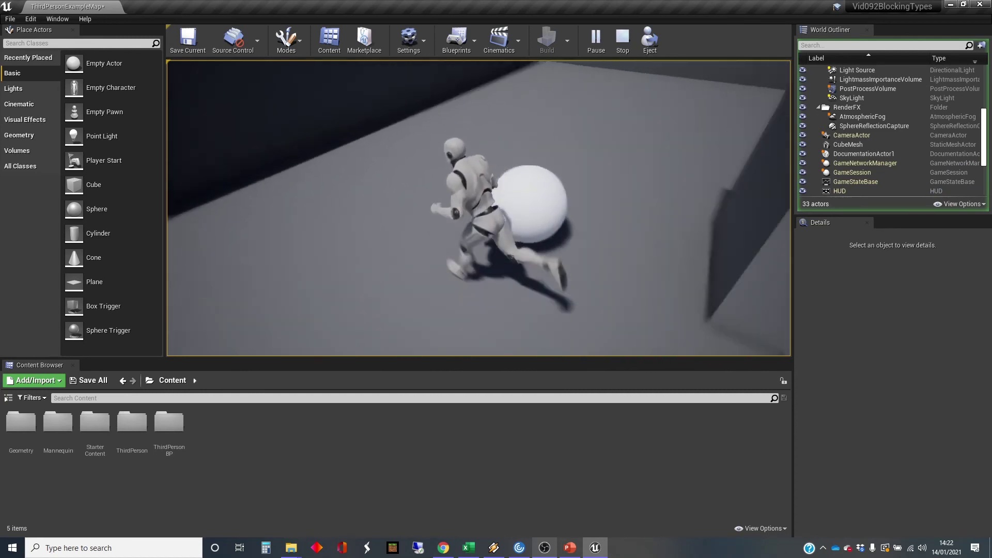
key(s)
key(d)
key(w)
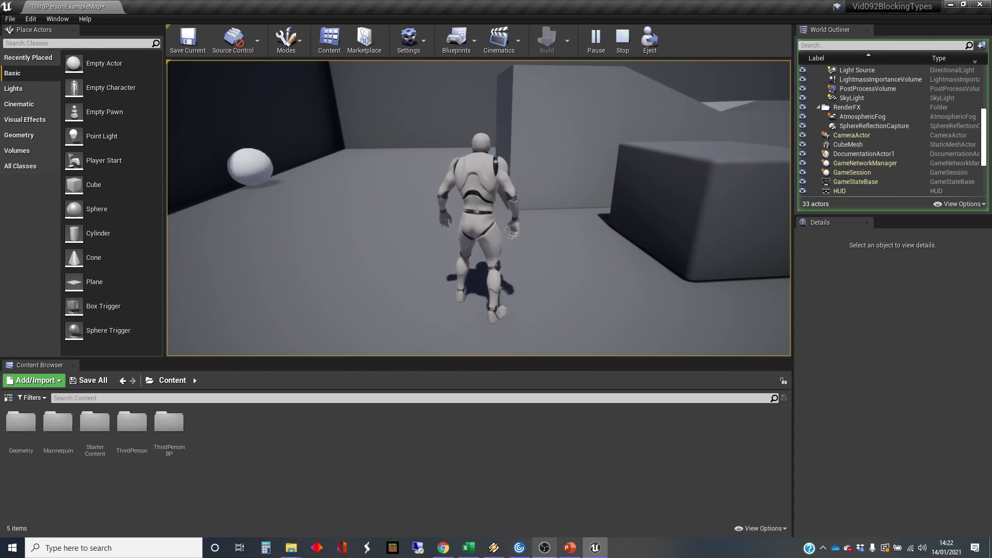
key(Escape)
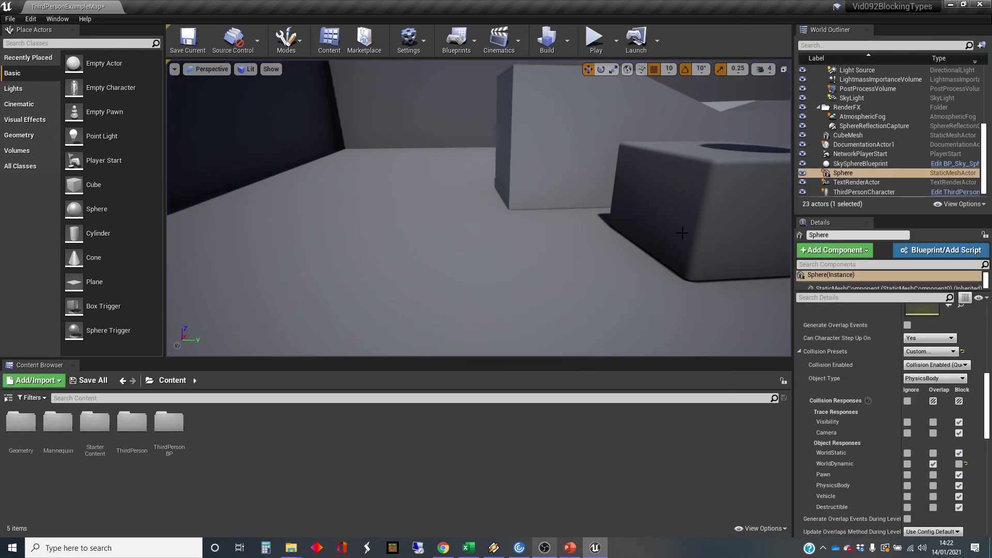
key(f)
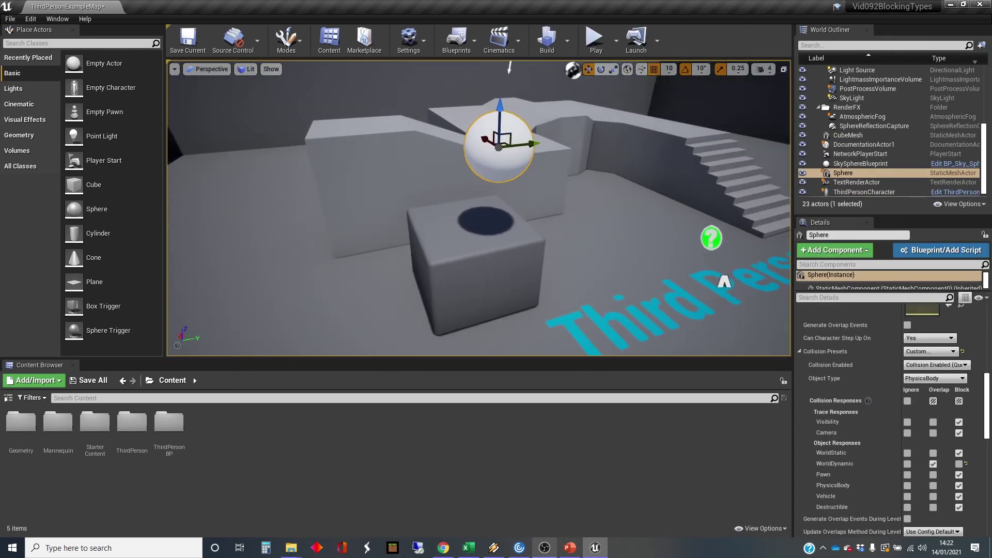
key(d)
right_drag(541, 242, 518, 241)
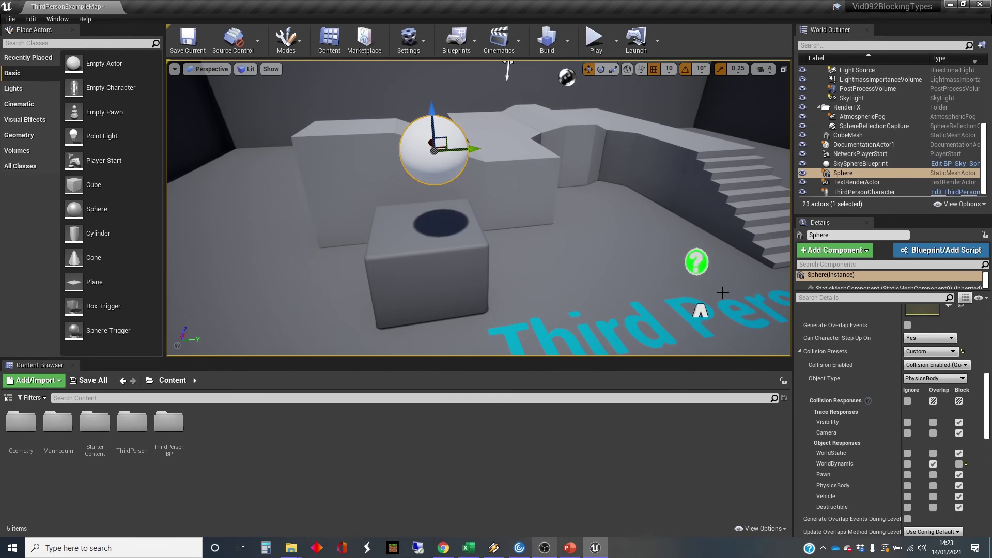
click(954, 351)
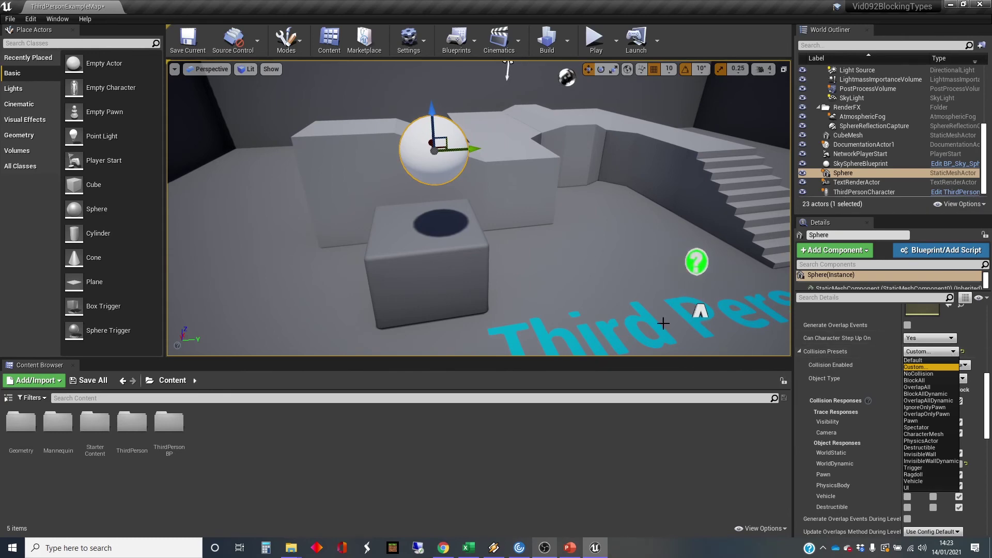
click(550, 315)
right_click(611, 319)
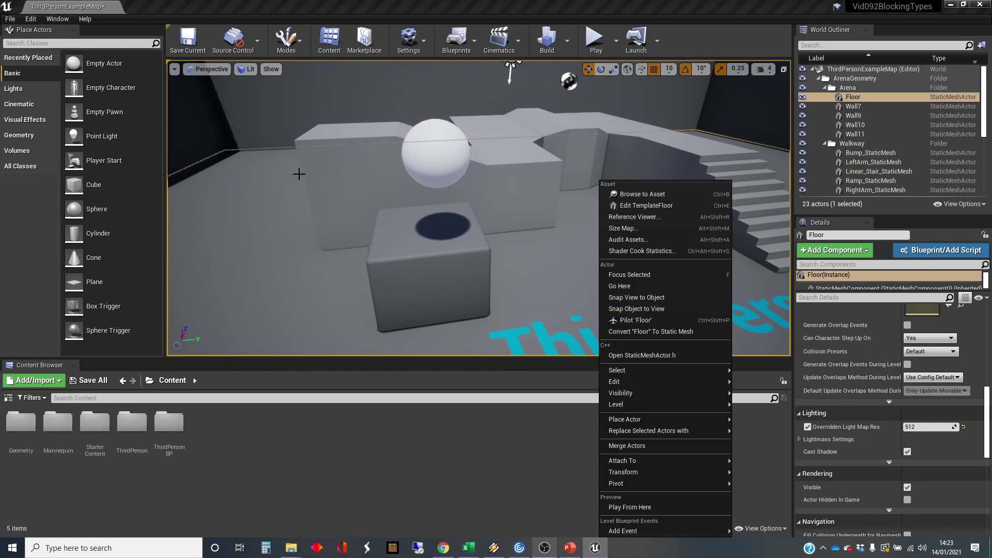
Set the sphere's collision preset to BlockAll.
click(435, 148)
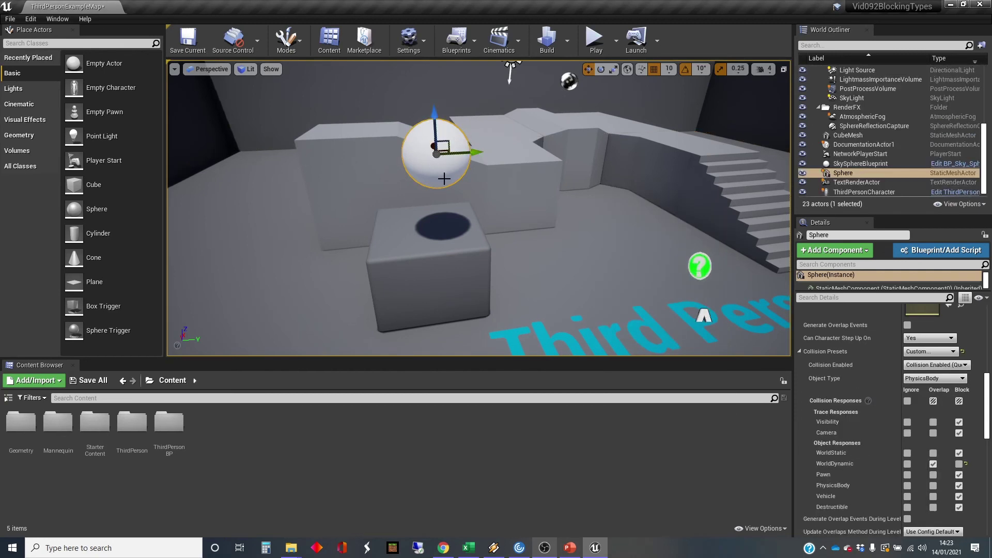
right_drag(444, 179, 537, 178)
key(a)
drag(420, 133, 395, 129)
alt+drag(417, 225, 455, 171)
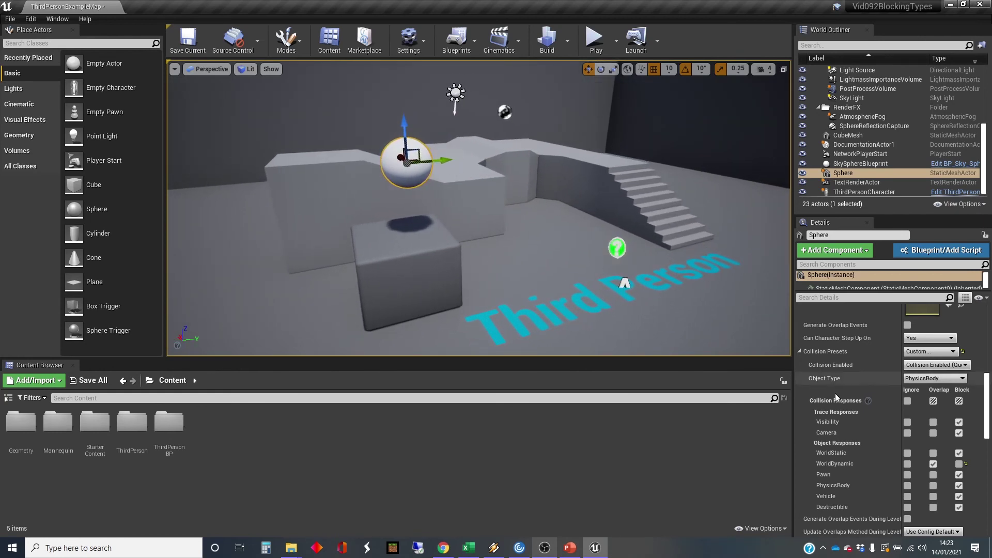
click(953, 351)
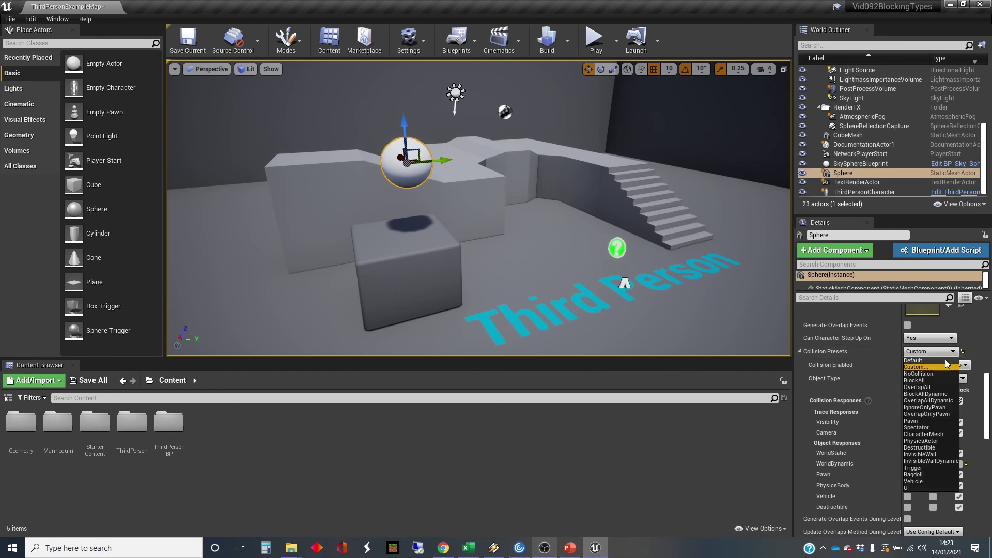
click(928, 381)
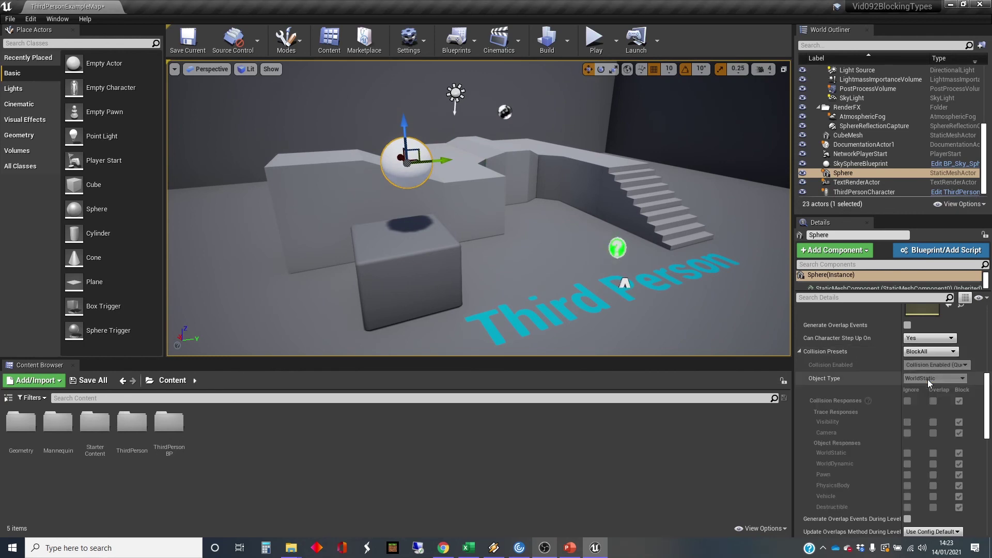
Set the cube's PhysicsBody collision response to Overlap.
click(420, 261)
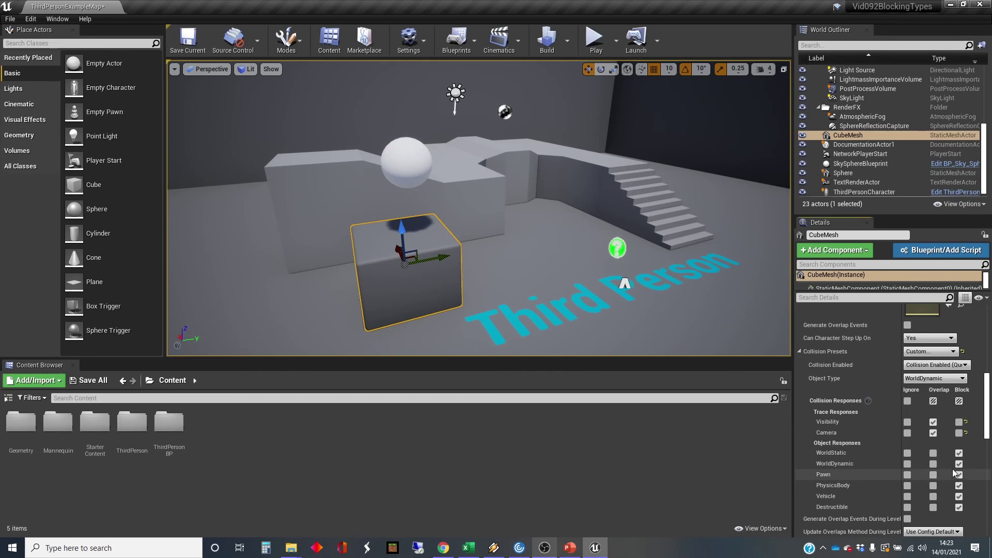
click(931, 486)
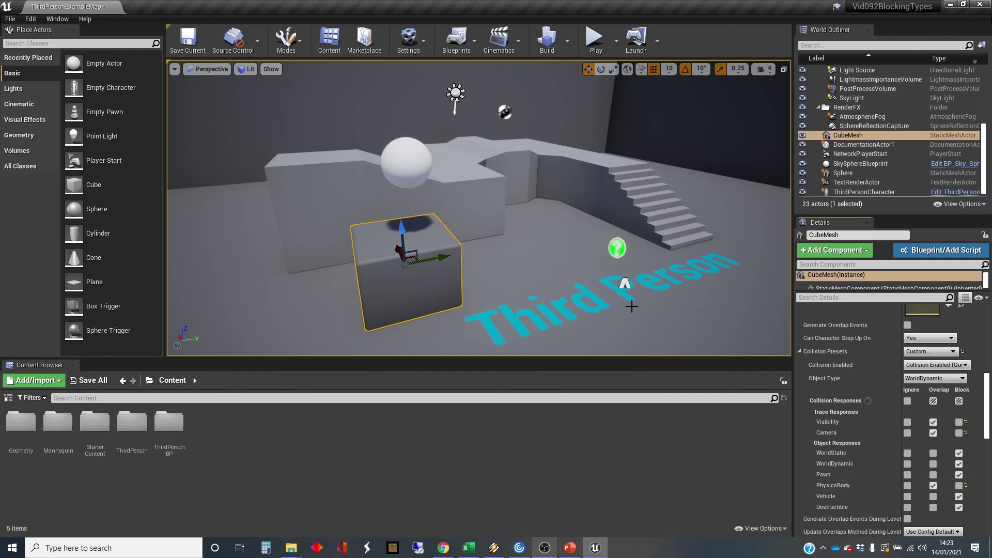
Test the sphere's BlockAll preset against the cube's PhysicsBody overlap in play mode, running the character up to and around the cube.
click(594, 42)
key(w)
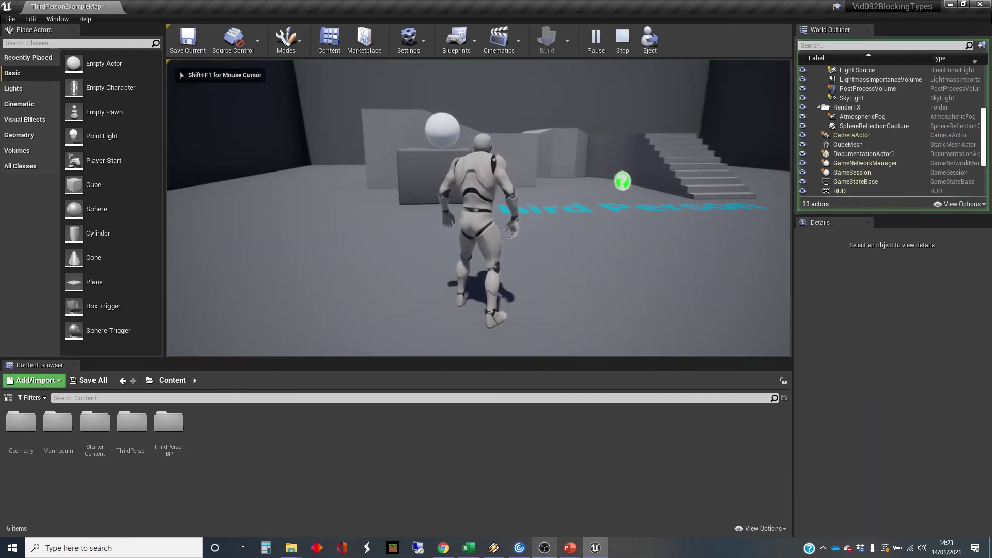
key(w)
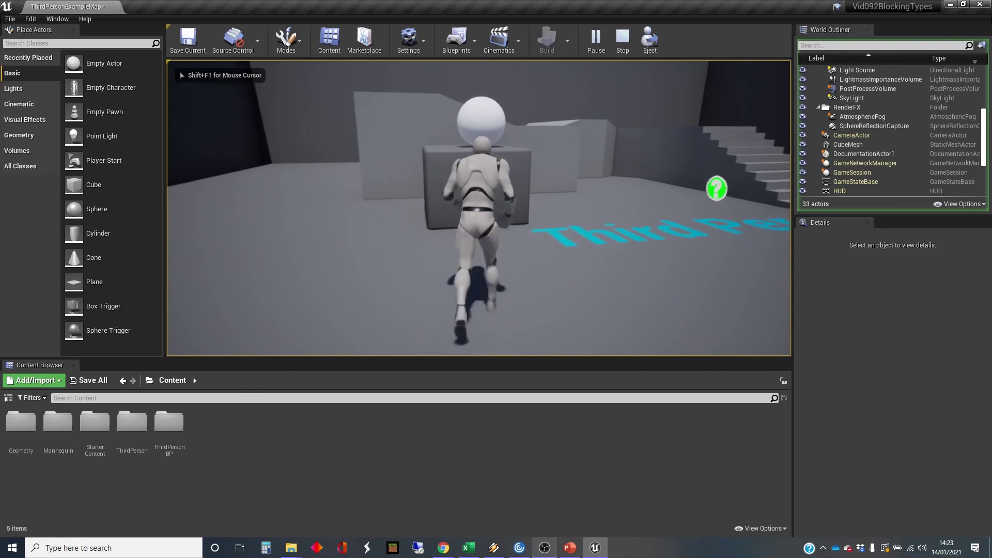
key(d)
key(w)
key(s)
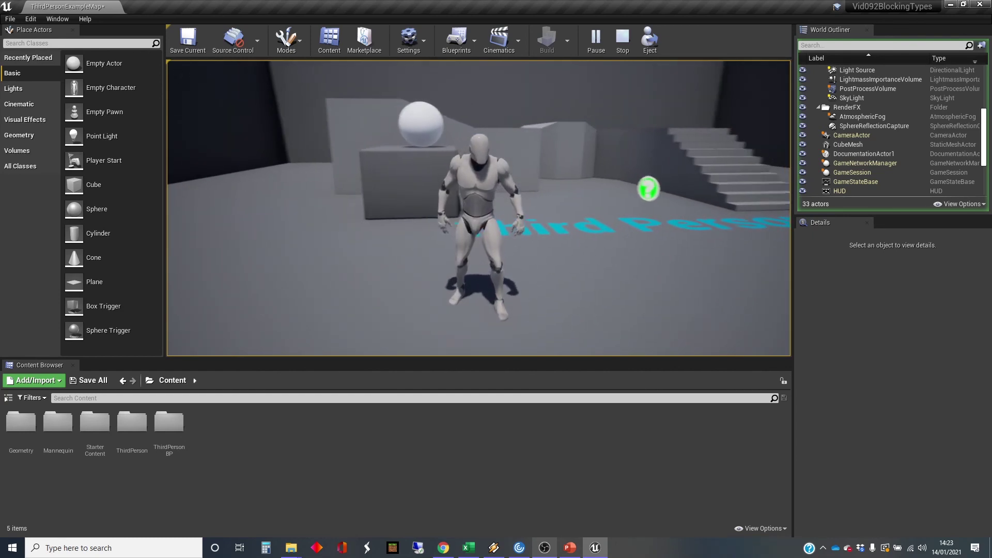
key(w)
key(s)
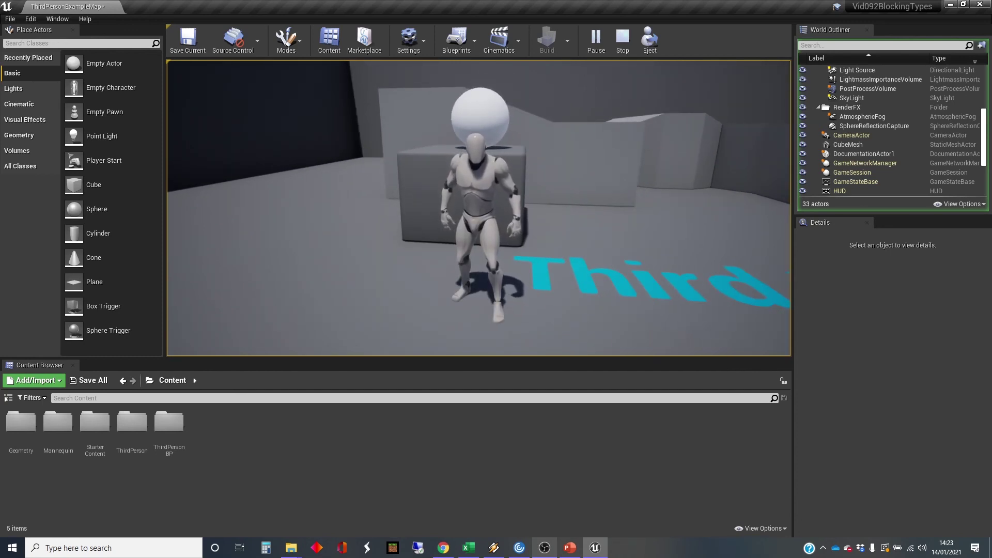
key(a)
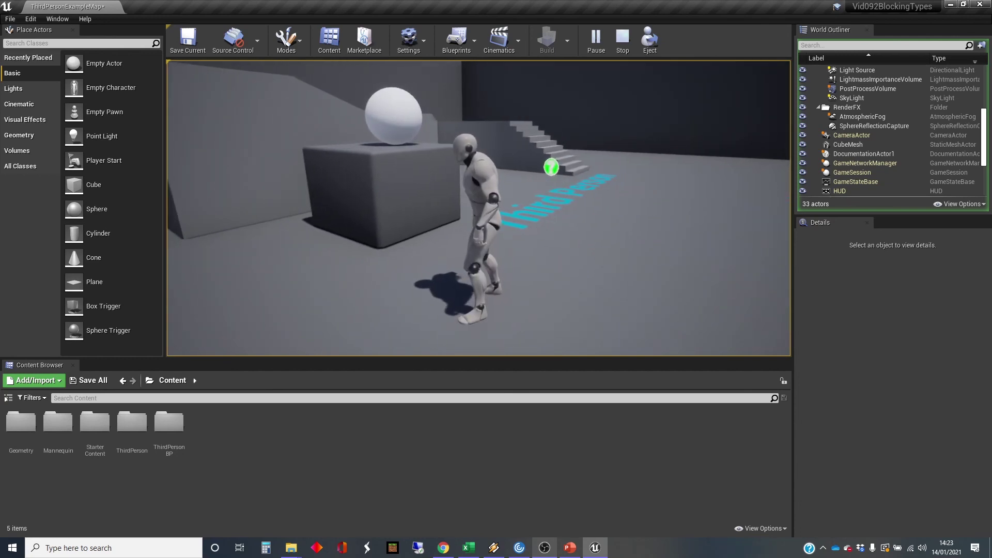
key(w)
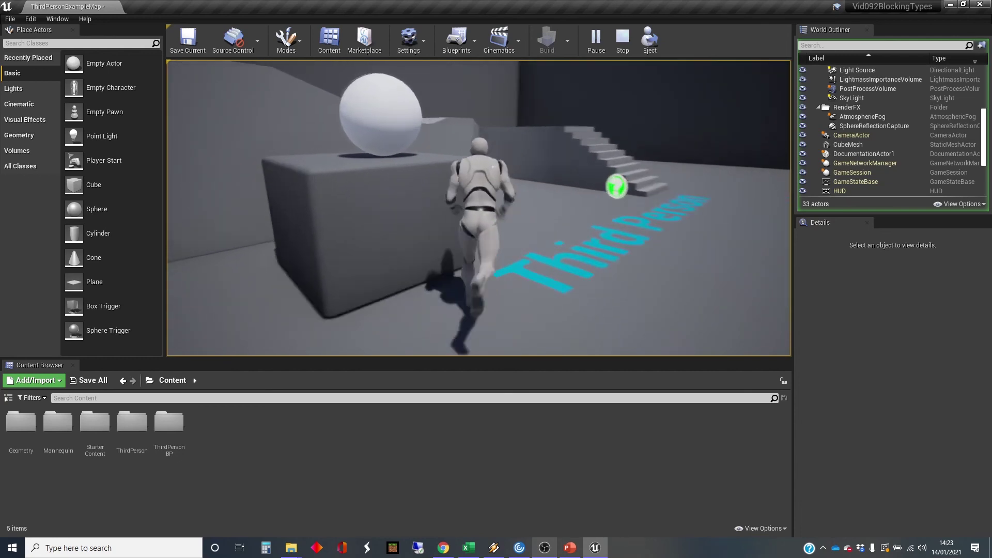
key(d)
key(s)
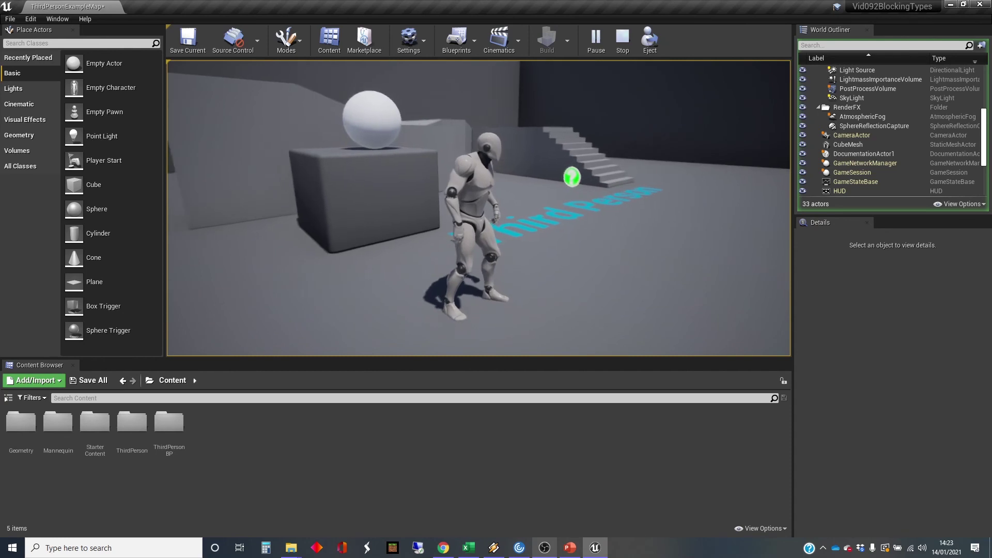